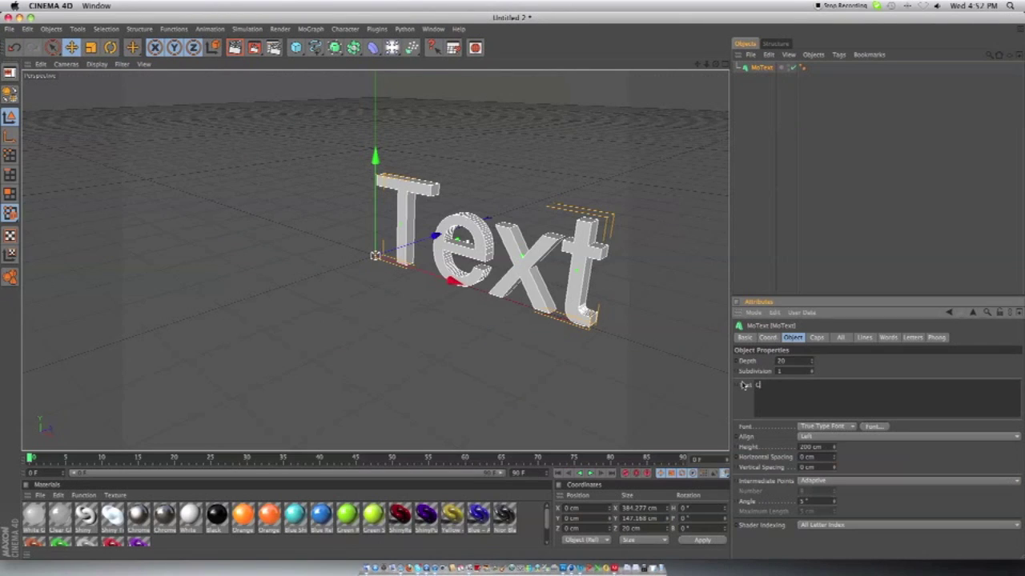
- Start a new 600 × 600 px Photoshop document with a transparent background
click(85, 6)
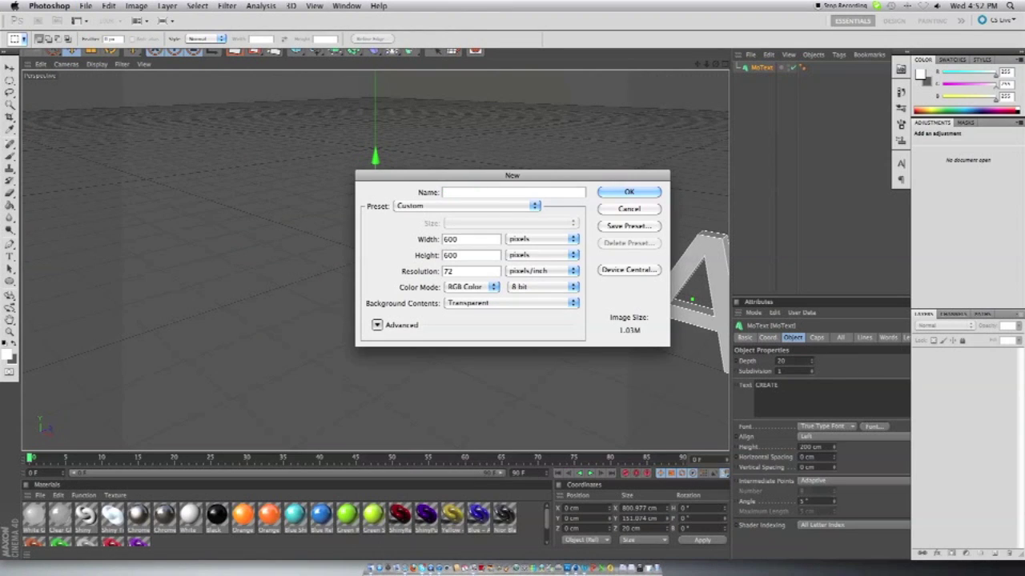
text(bg)
- Create the transparent bg document, drag abstract orange.png into it, and save the hands photo
key(Return)
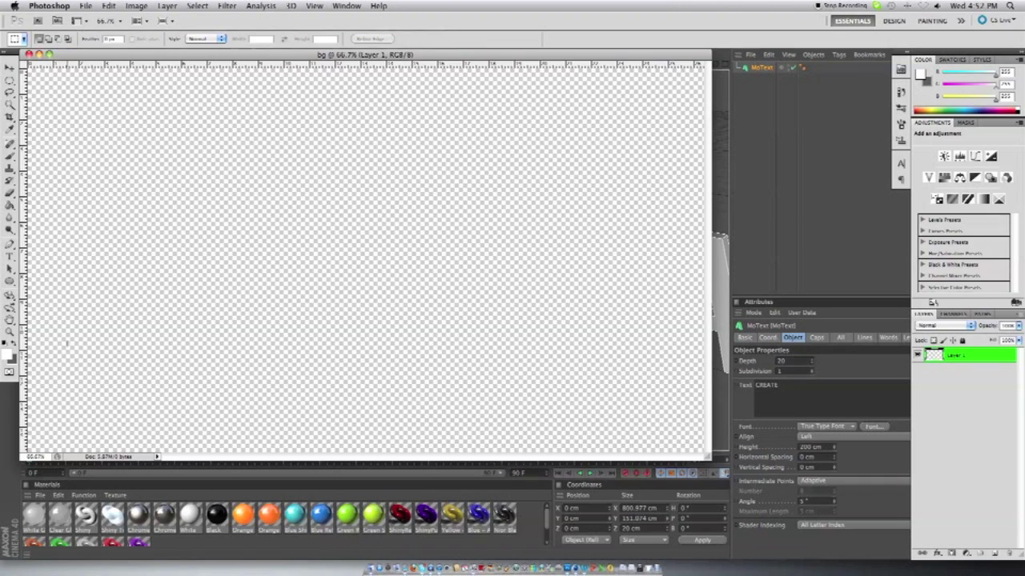
click(85, 6)
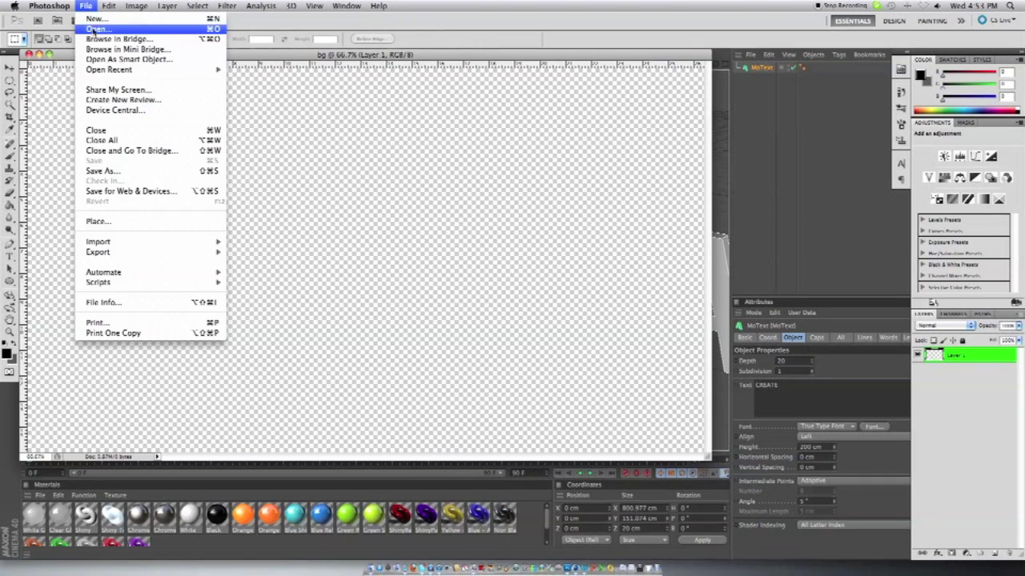
click(96, 30)
double_click(377, 157)
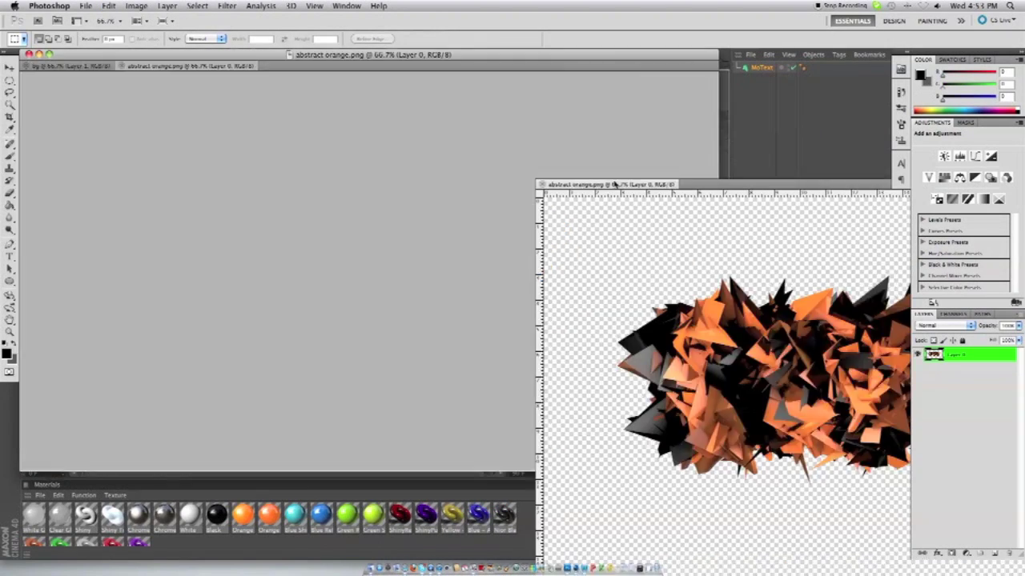
drag(720, 320, 360, 240)
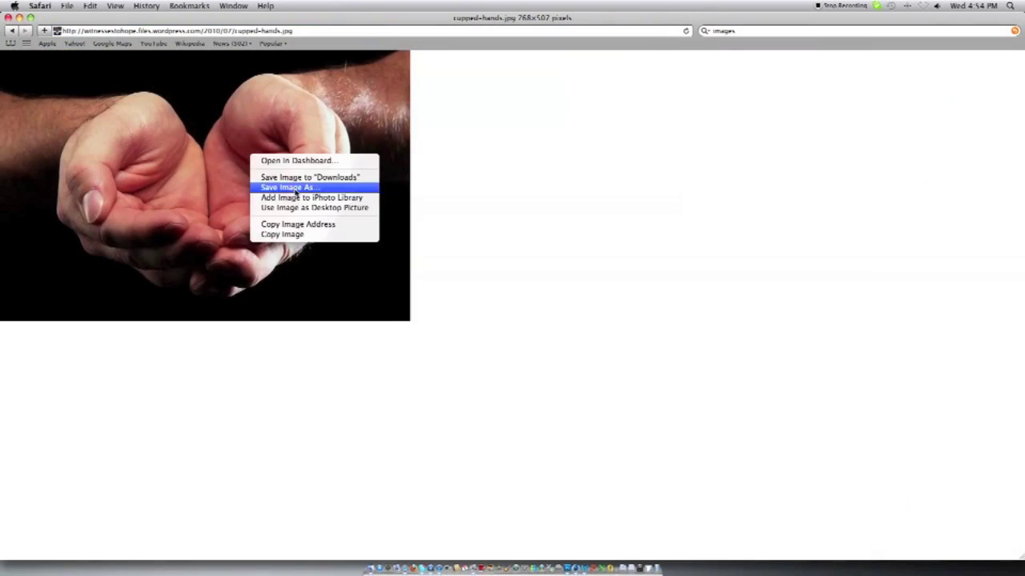
click(296, 187)
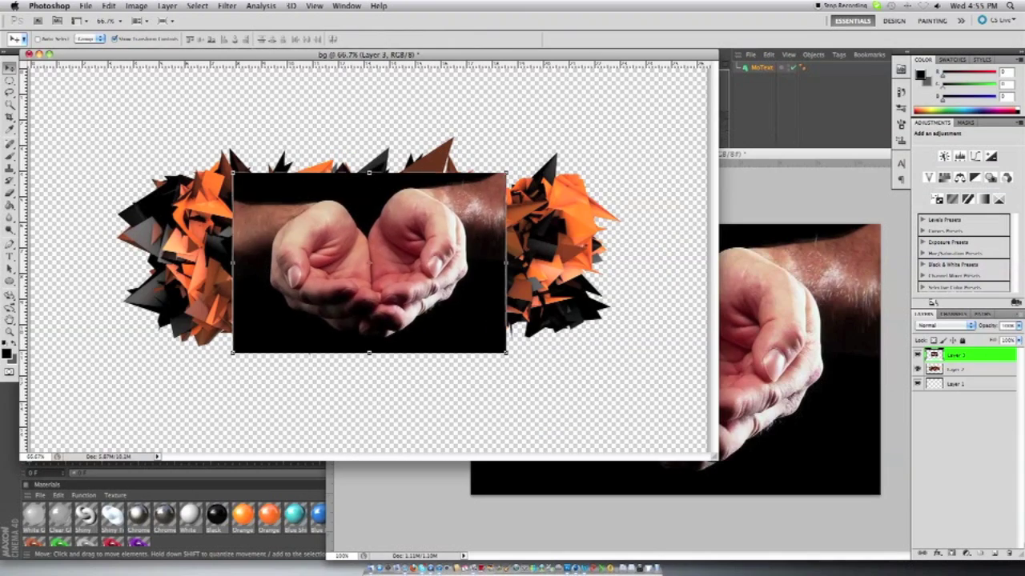
- Put the hands photo below the shards, scaled to fill the canvas, in Screen blend mode
key(ctrl+bracketleft)
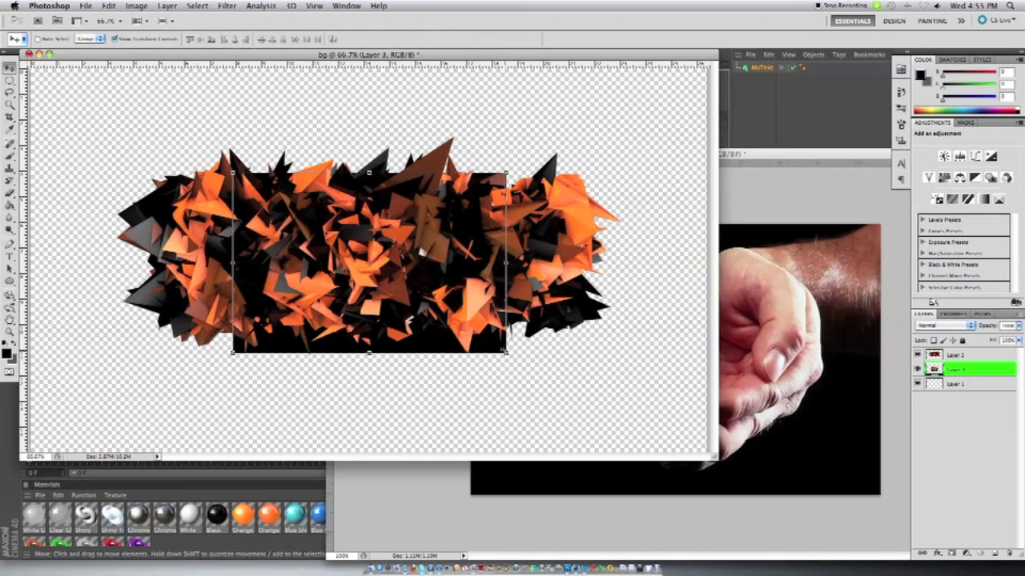
key(ctrl+t)
drag(506, 352, 685, 414)
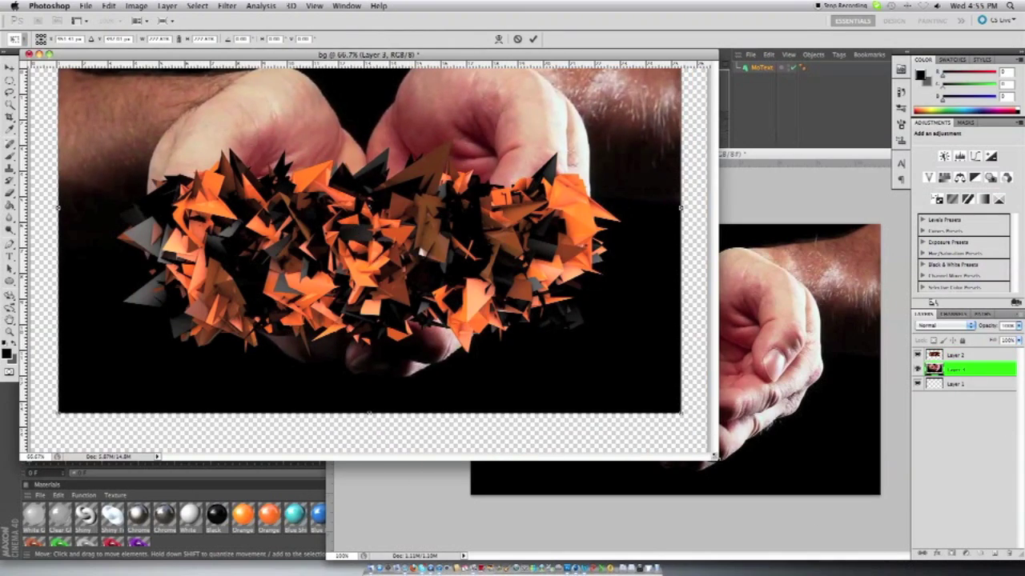
drag(712, 458, 853, 545)
drag(537, 317, 536, 356)
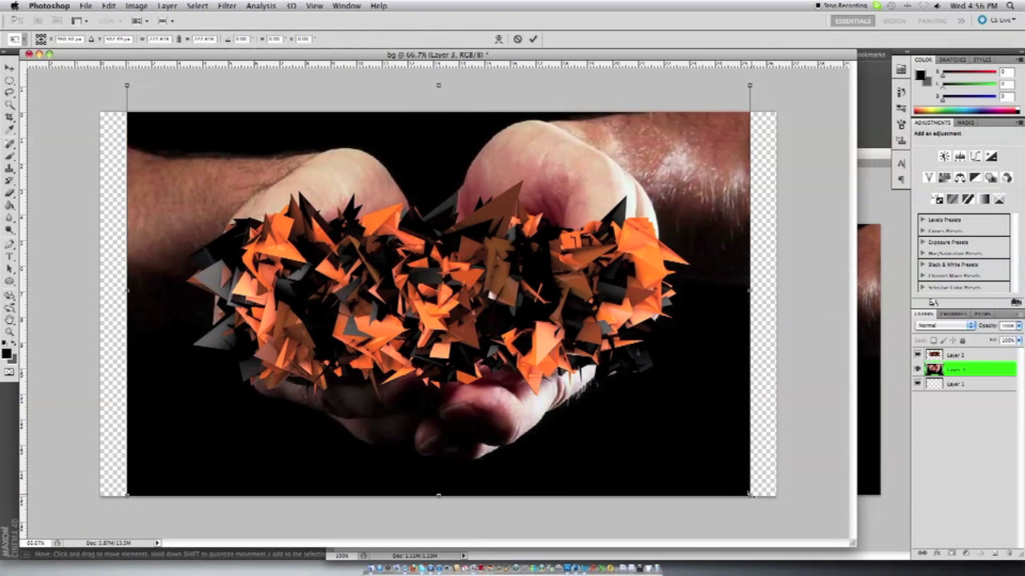
drag(751, 495, 759, 528)
click(945, 325)
click(969, 399)
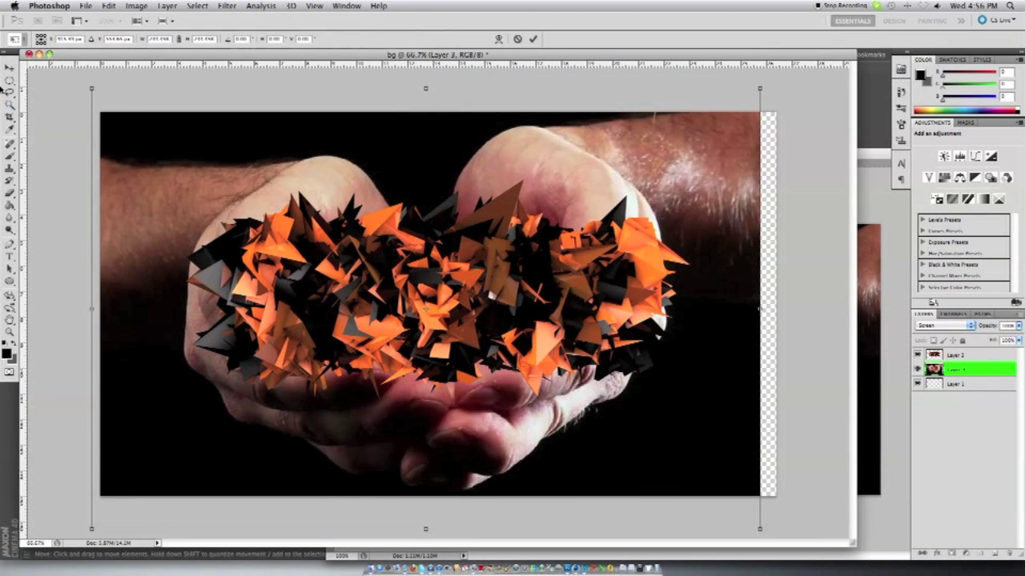
key(Return)
drag(760, 528, 801, 554)
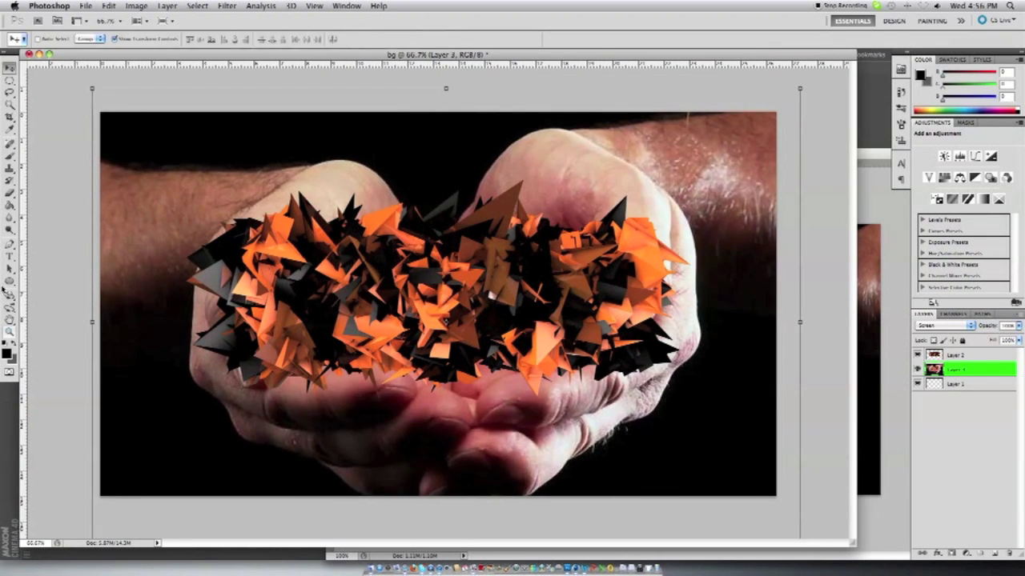
- Give the bottom layer a reversed radial Gradient Overlay for a dark vignette
right_click(985, 384)
click(929, 325)
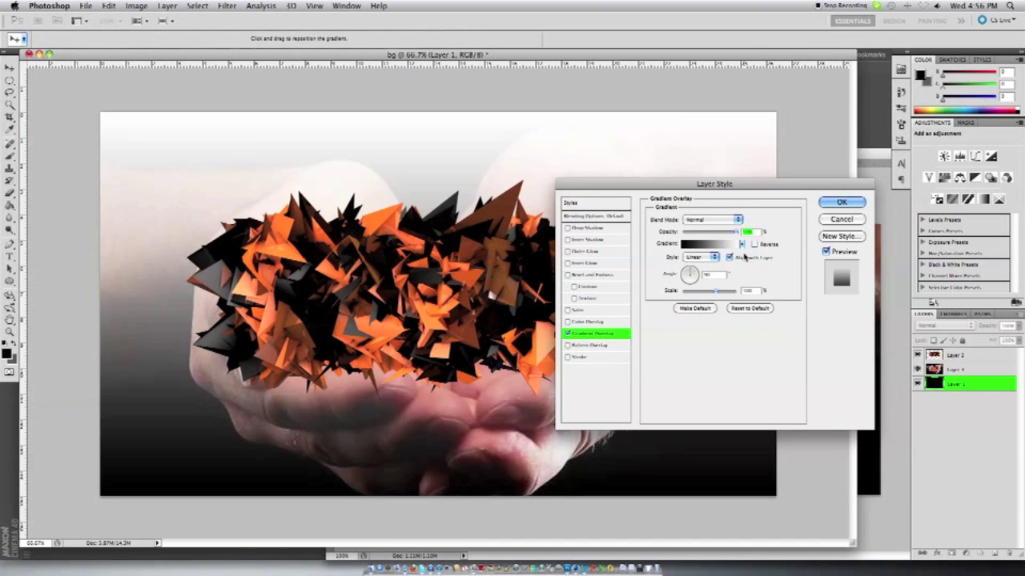
click(743, 244)
click(785, 347)
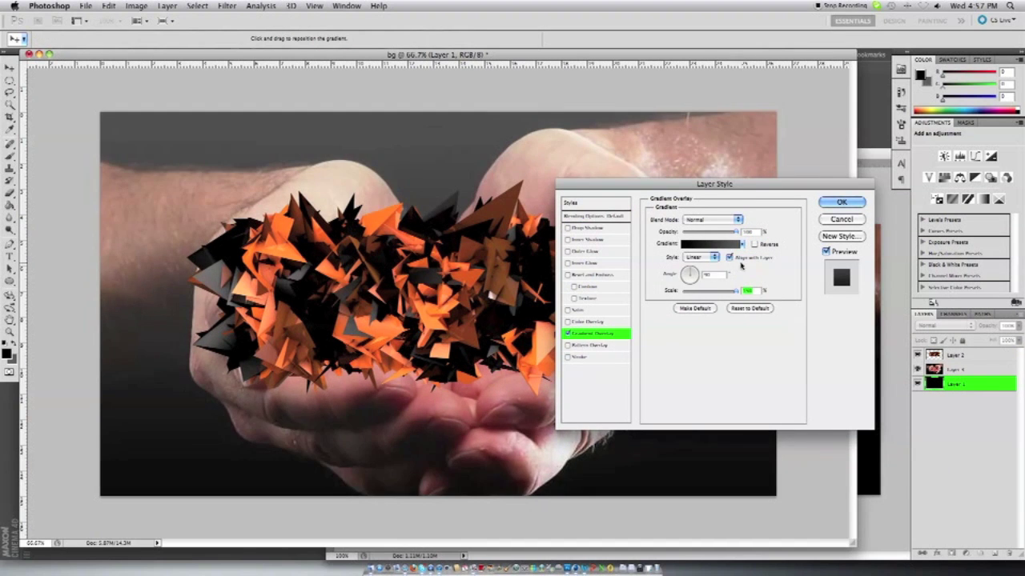
click(754, 244)
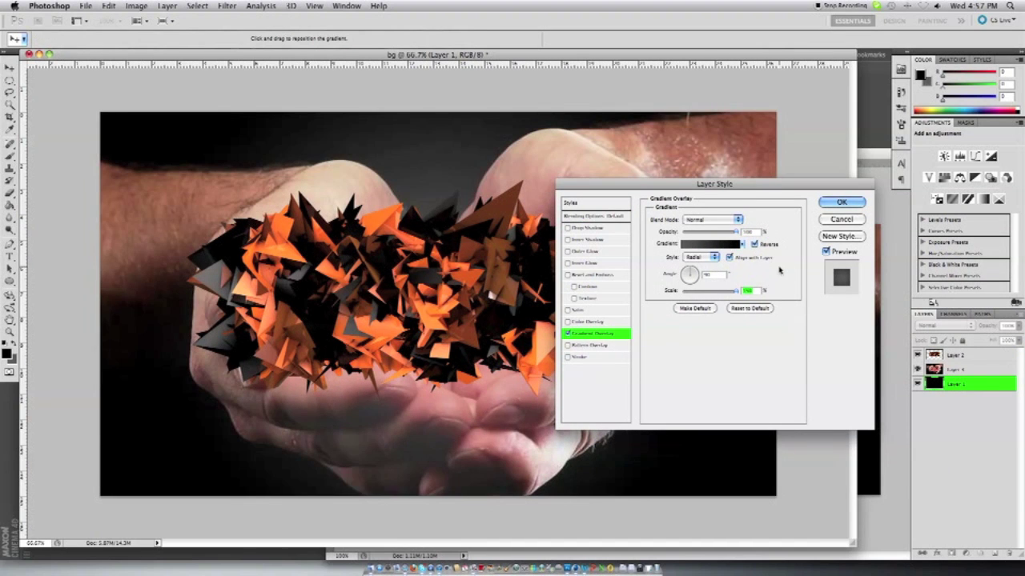
key(Return)
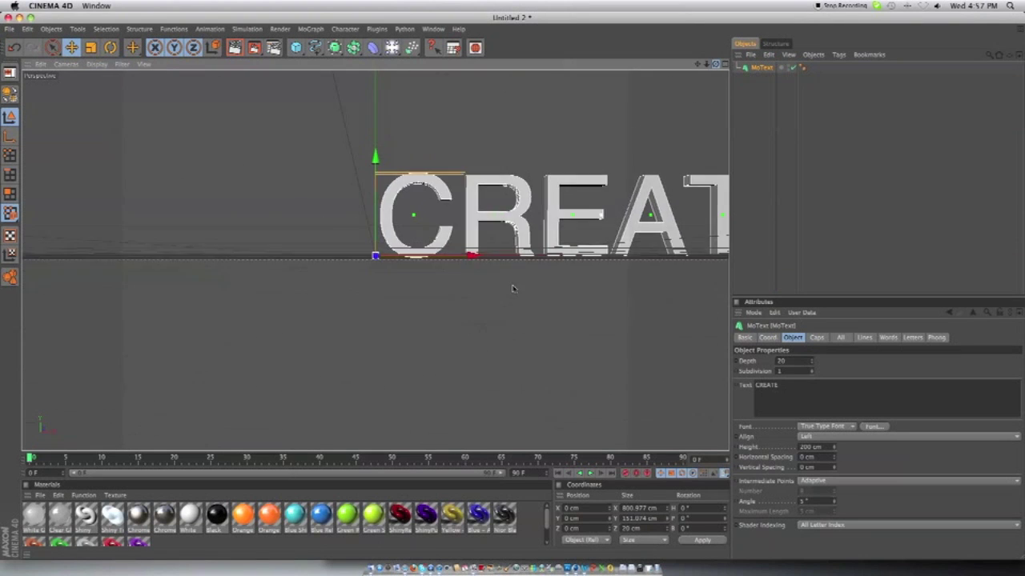
- Give the CREATE text a bold slanted font and apply the Orange Shiny material
double_click(766, 385)
click(873, 427)
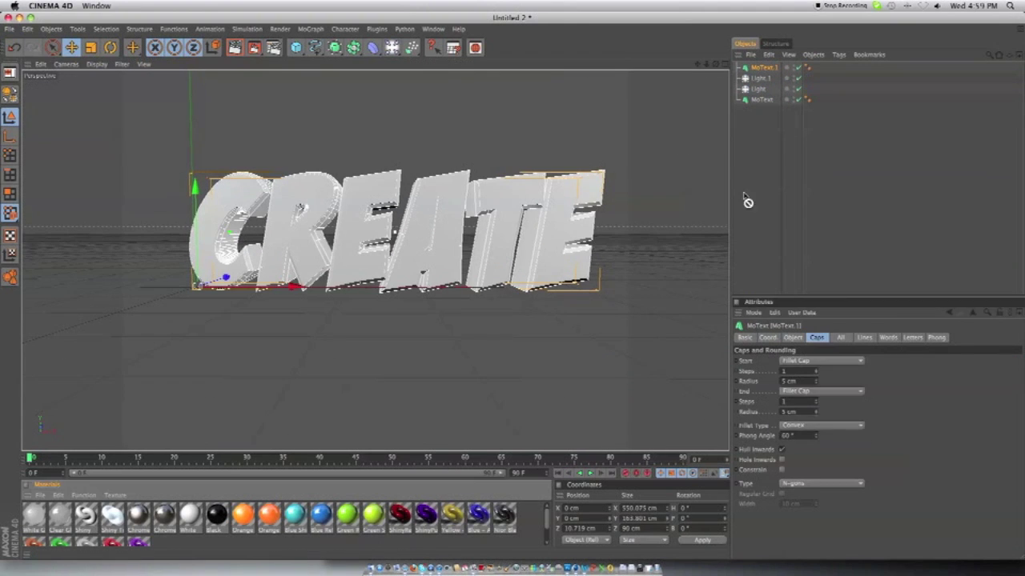
drag(266, 521, 762, 99)
- Render quick previews of the CREATE text and adjust the camera view
key(ctrl+r)
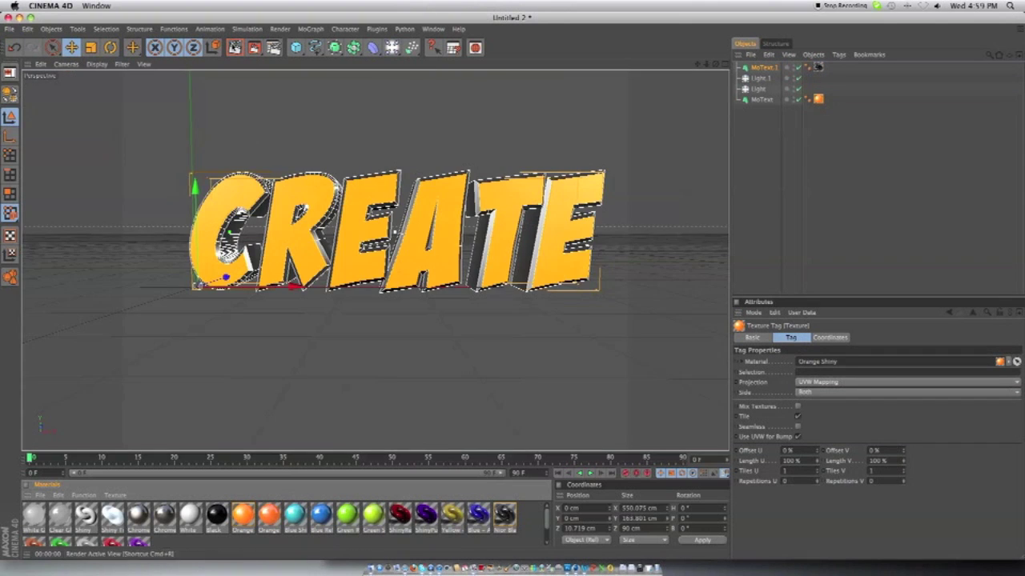
key(ctrl+r)
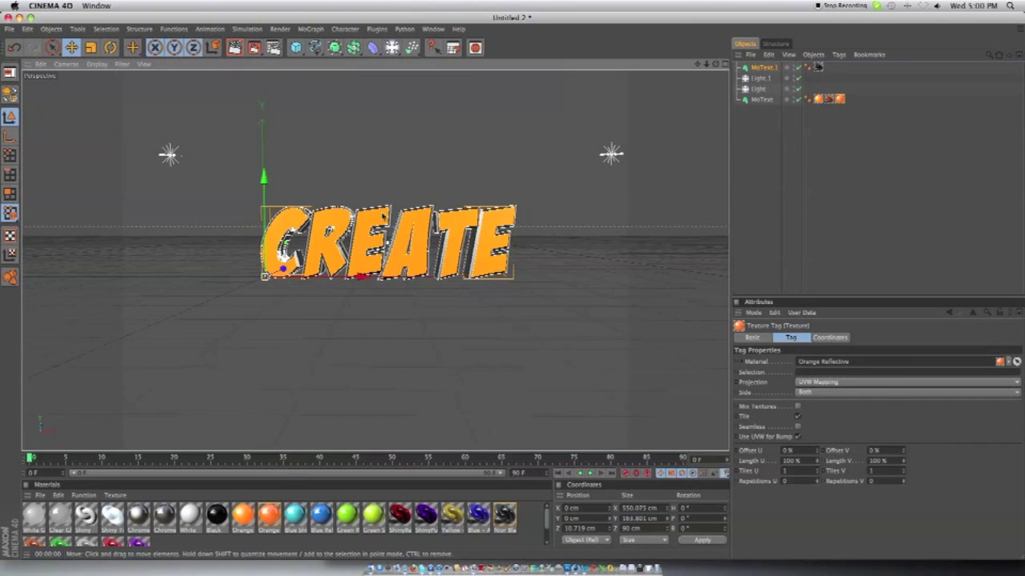
drag(397, 228, 382, 236)
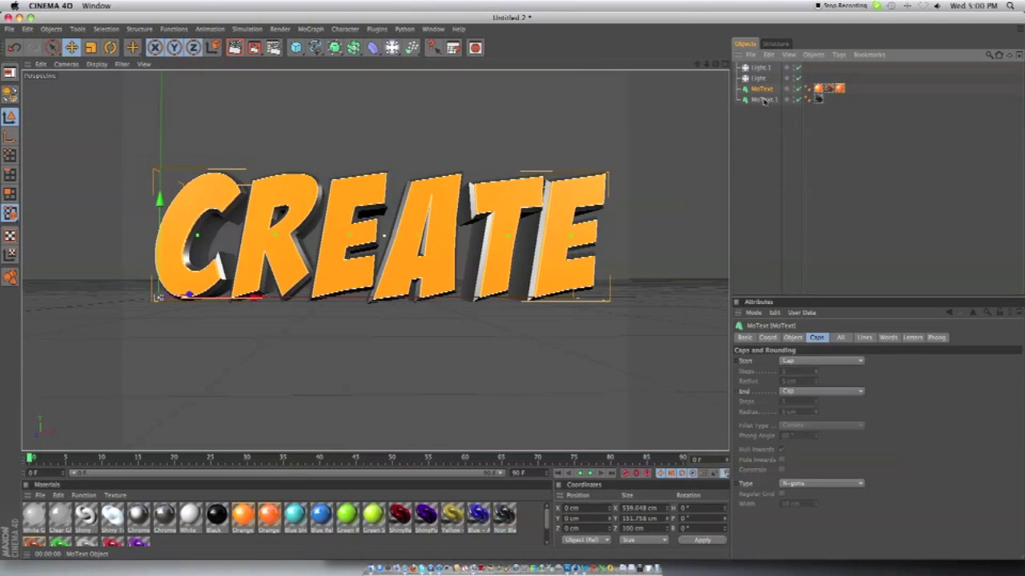
- Group the two text objects under a Null, adding and then removing a Random effector
click(311, 29)
click(408, 115)
right_click(765, 112)
key(Escape)
click(765, 100)
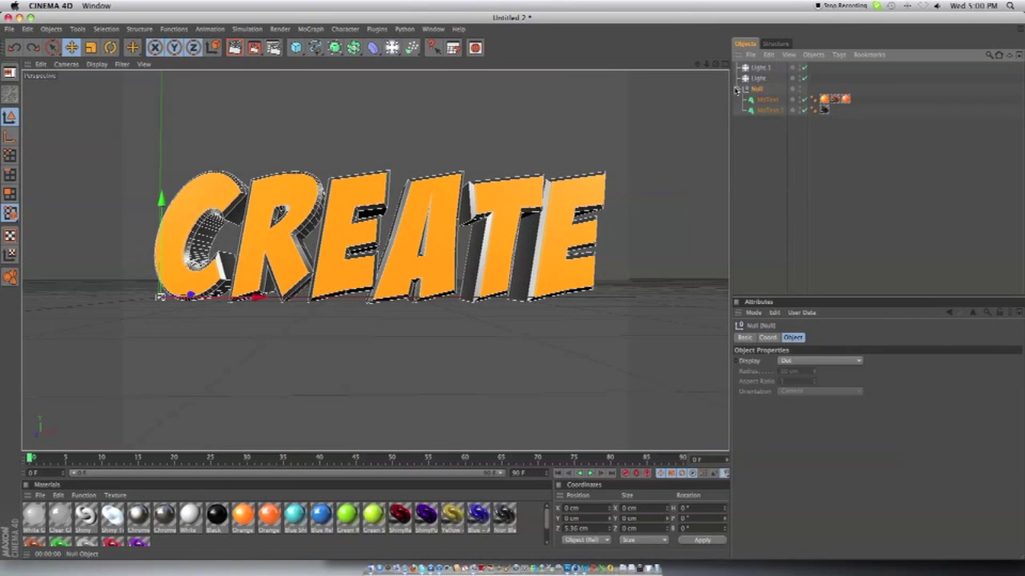
click(566, 568)
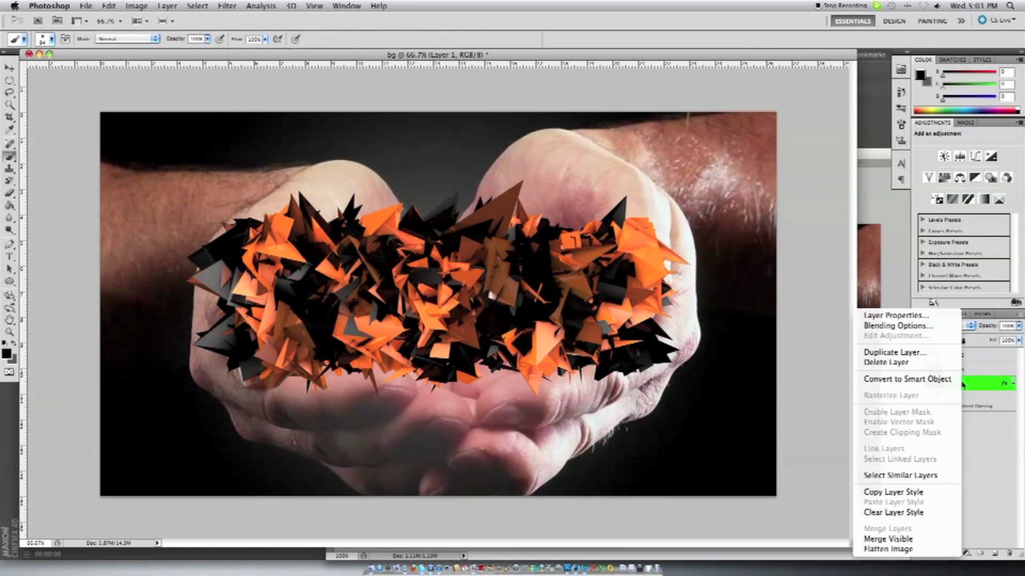
- Set one stop of Layer 1's gradient overlay to dark grey #4c4c4c
double_click(963, 385)
click(742, 243)
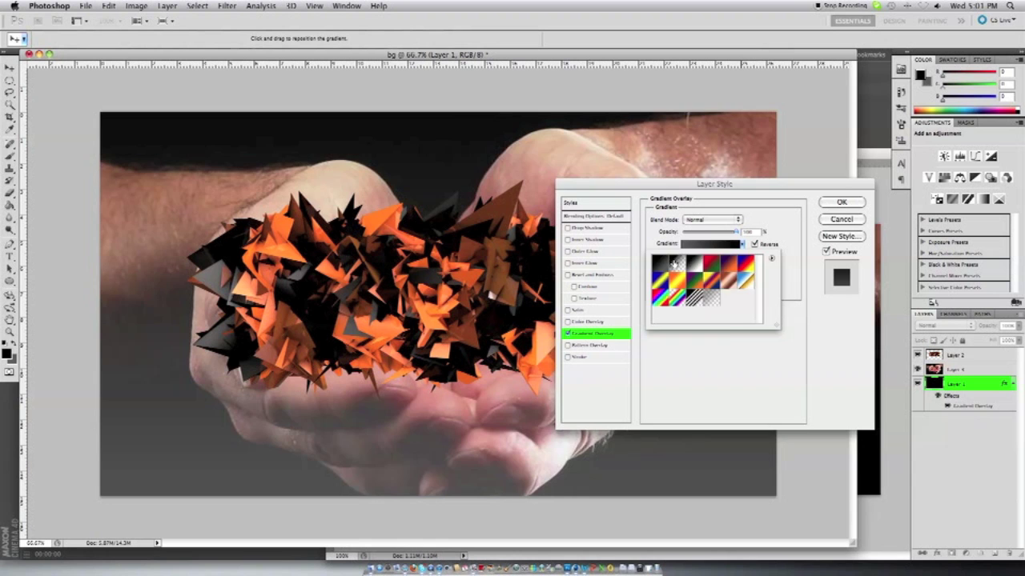
click(720, 244)
double_click(910, 406)
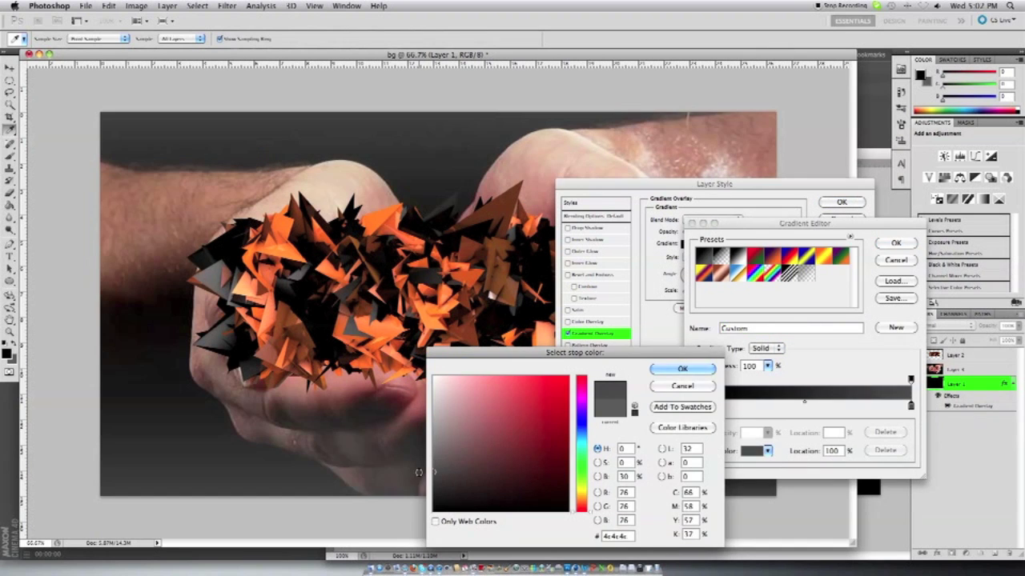
click(675, 371)
click(895, 242)
click(841, 202)
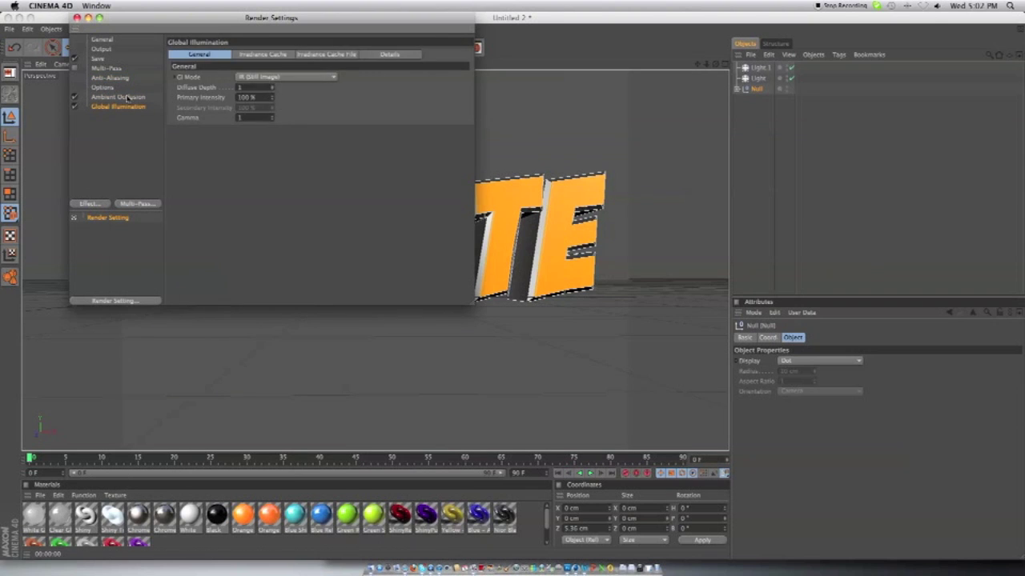
- Choose the 1920x1200 output size in Cinema 4D's render settings
click(264, 113)
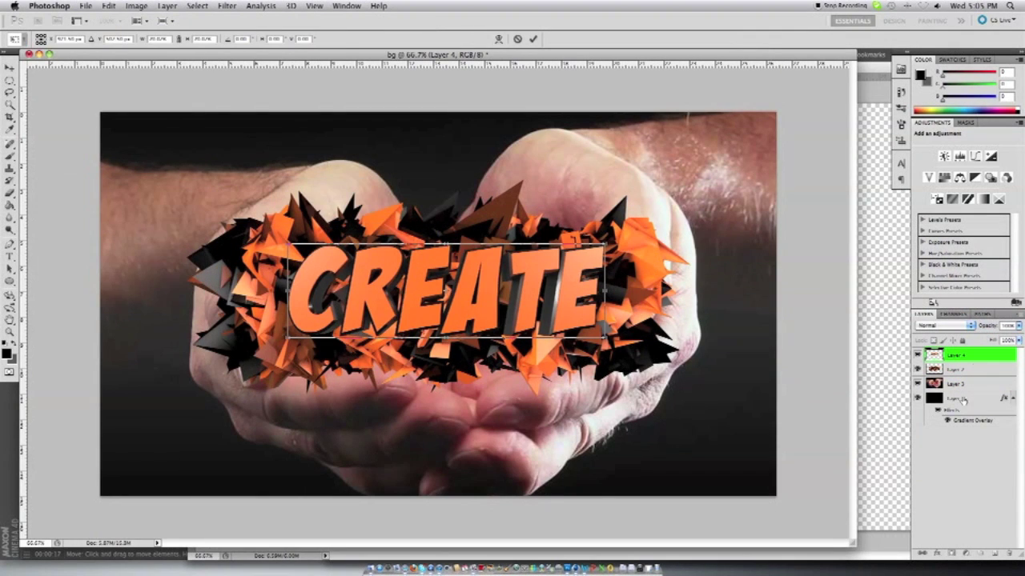
- Shrink the CREATE text slightly and add a drop shadow with 22 px distance and 10% spread
drag(286, 245, 307, 254)
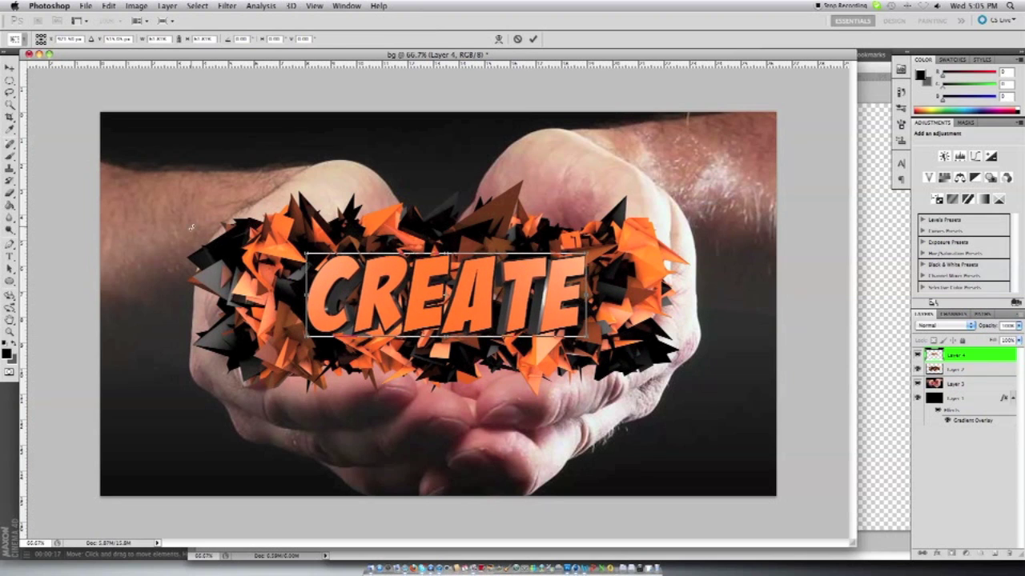
double_click(969, 352)
click(596, 229)
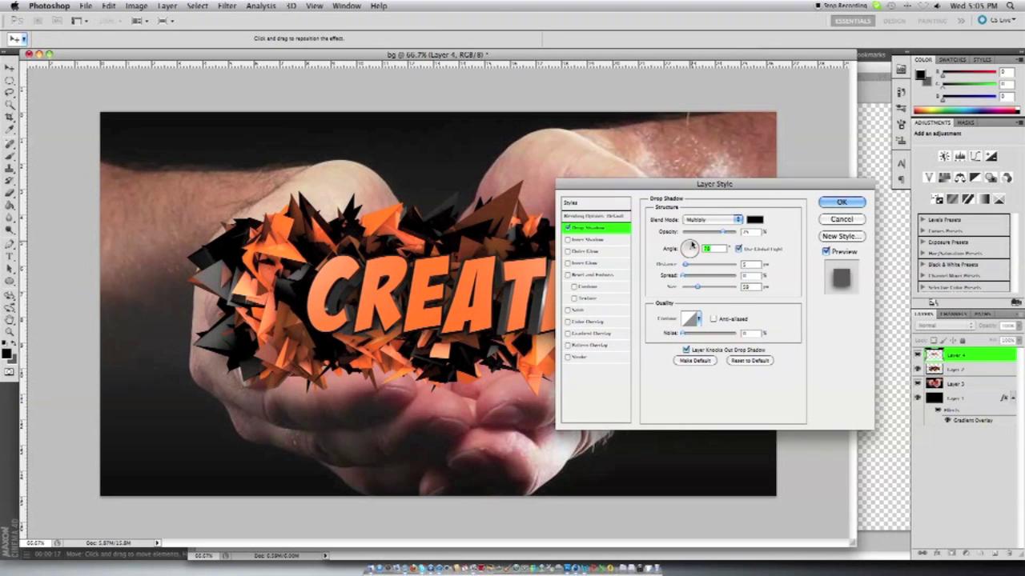
drag(705, 184, 841, 195)
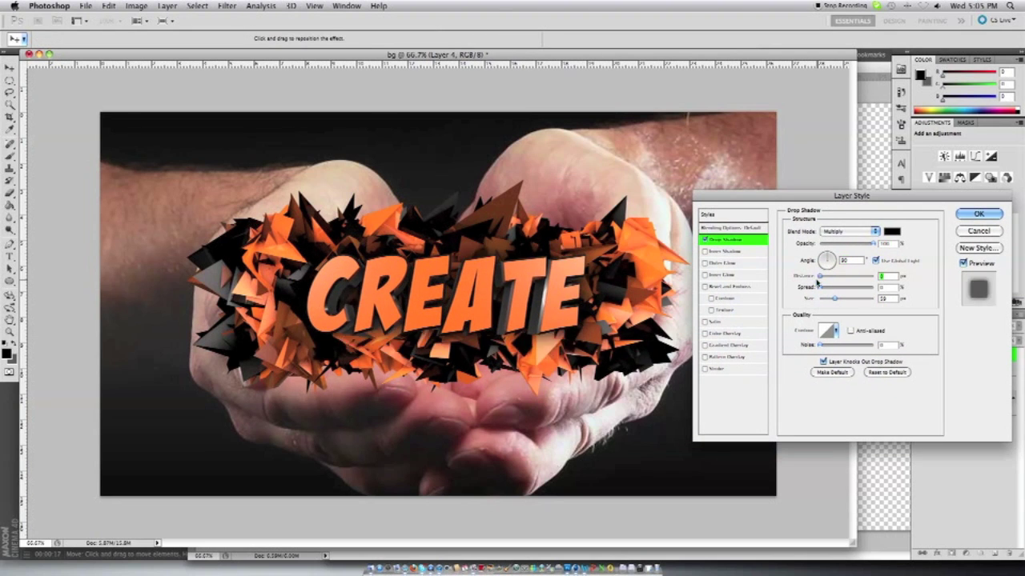
drag(828, 276, 836, 282)
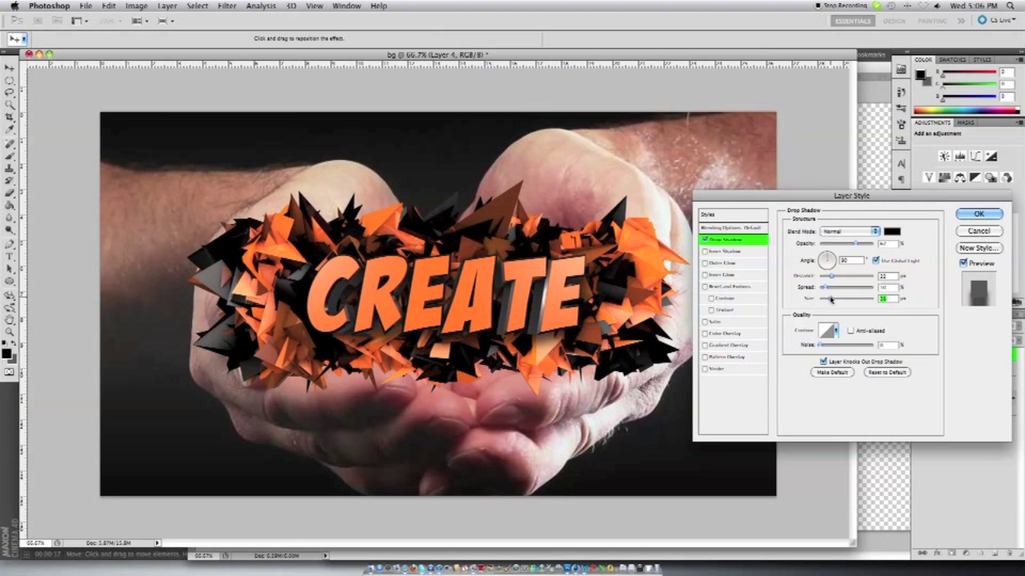
click(979, 214)
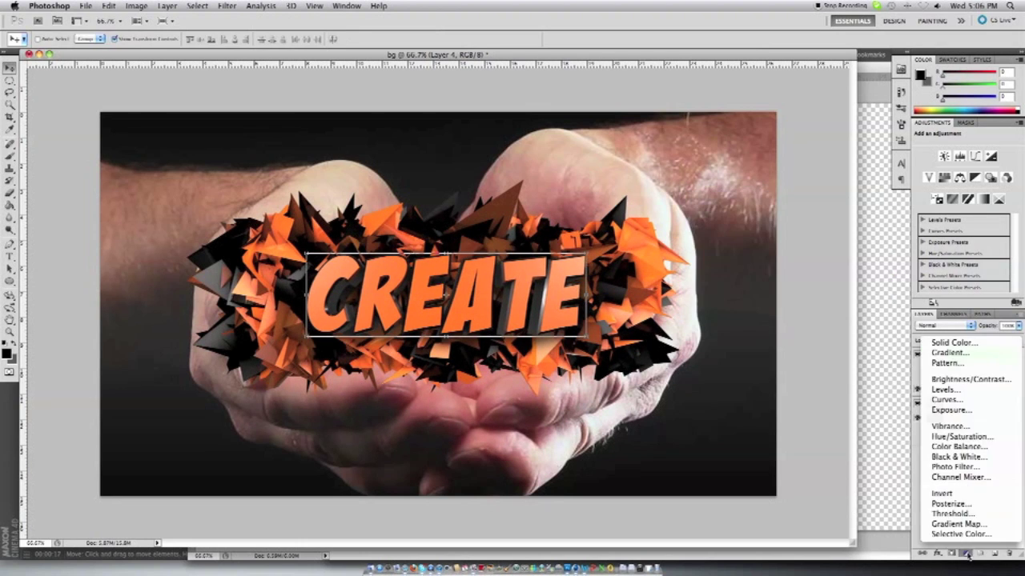
- Add a Pattern Fill layer clipped to the CREATE text
click(967, 556)
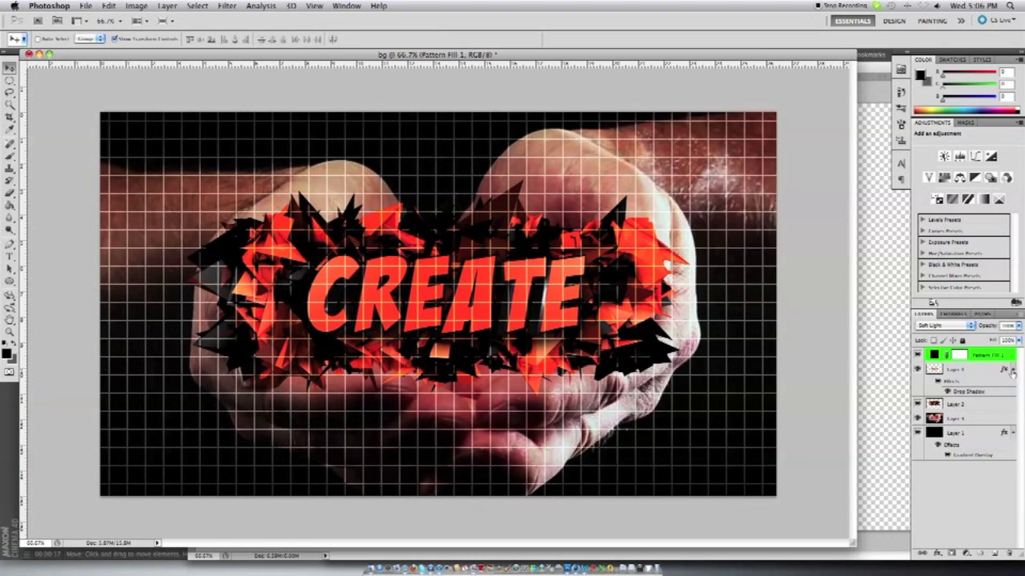
right_click(993, 358)
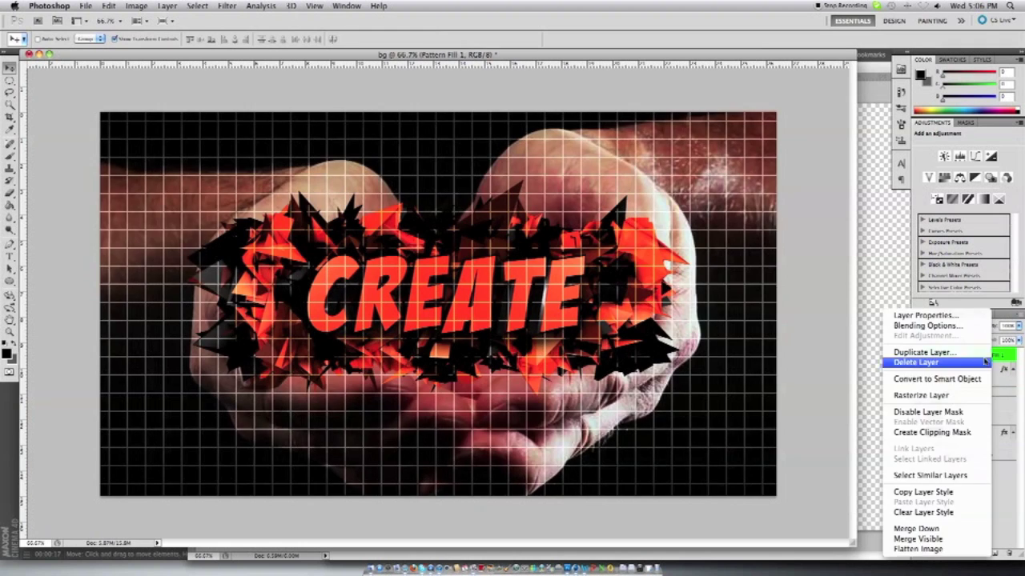
click(932, 432)
- Choose the light blue pattern for the fill, then open JAgreen.png
double_click(943, 355)
click(559, 242)
double_click(490, 291)
click(559, 241)
click(561, 317)
scroll(557, 295, down, 3)
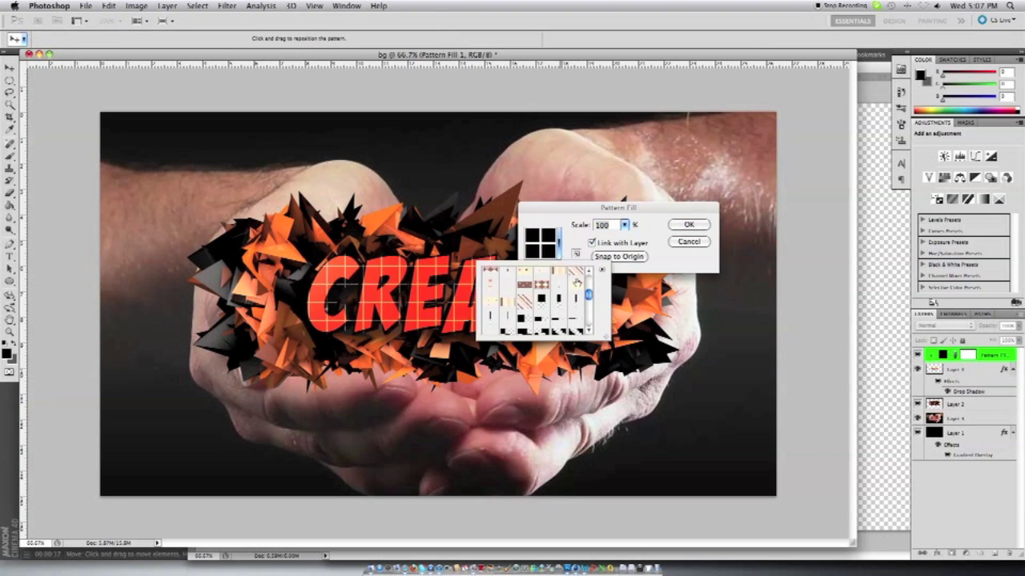
click(791, 232)
click(86, 6)
click(104, 28)
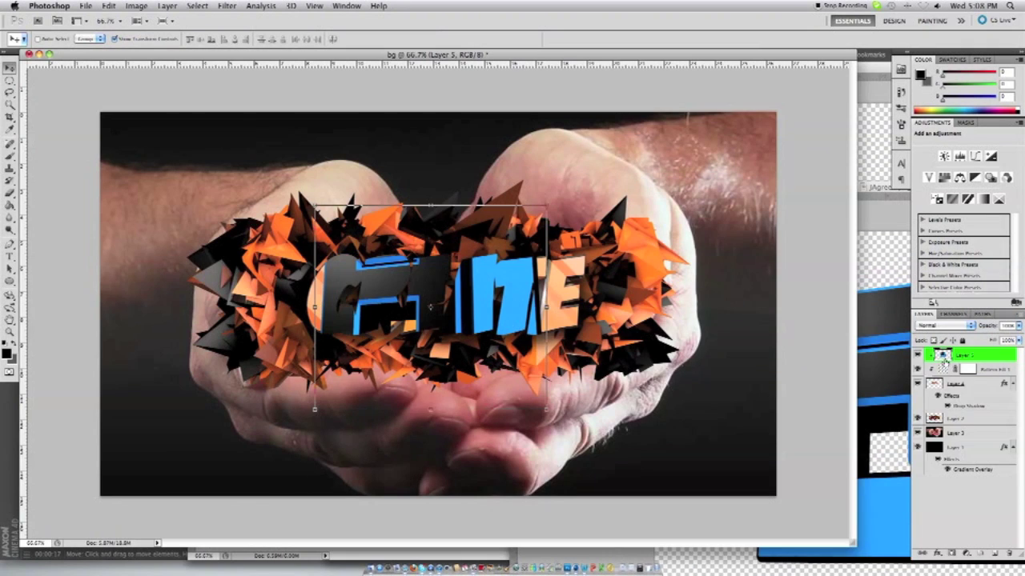
- Copy the blue logo into the CREATE artwork at Normal blending, lowered opacity, small in the corner
right_click(944, 360)
click(933, 430)
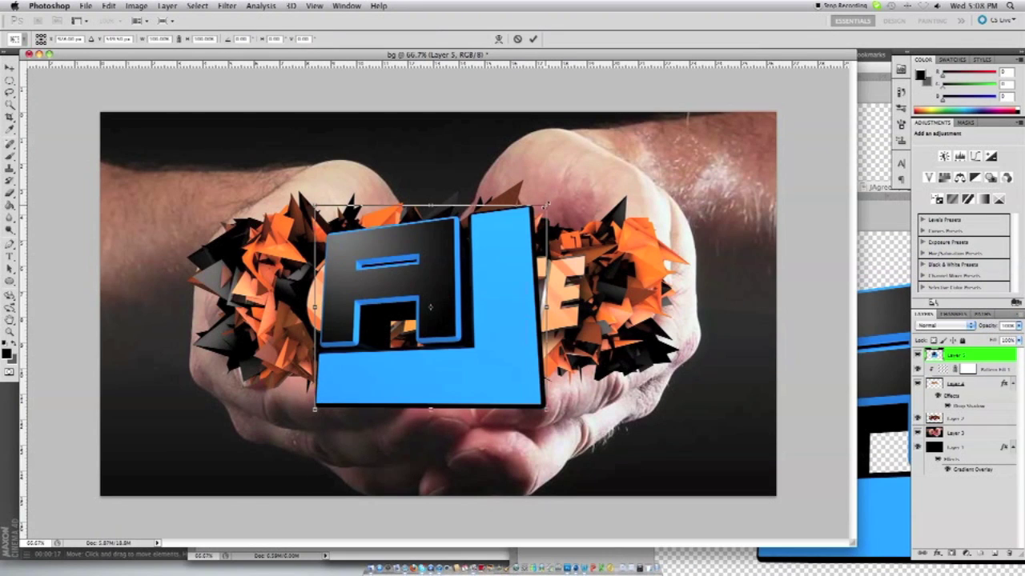
click(971, 326)
click(930, 435)
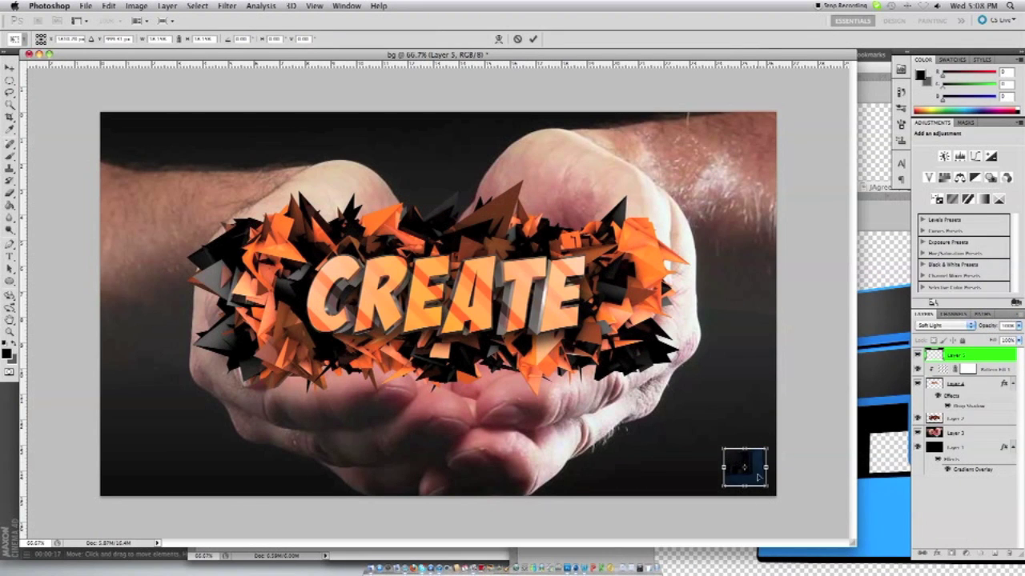
click(945, 326)
click(937, 217)
click(1019, 325)
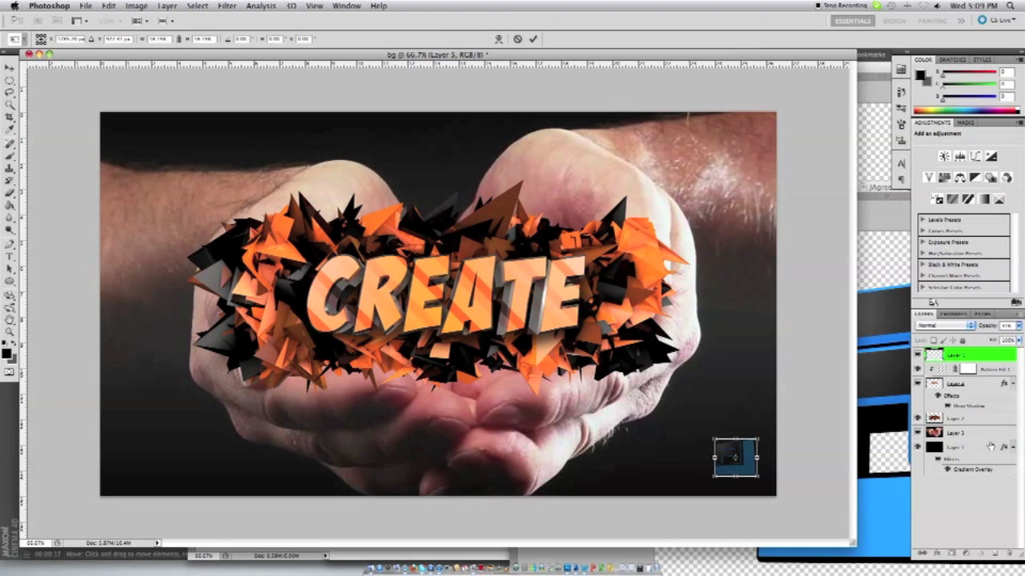
key(Return)
- Add a fine dotted Pattern Fill layer at 556% scale above the background layer
click(954, 447)
double_click(984, 447)
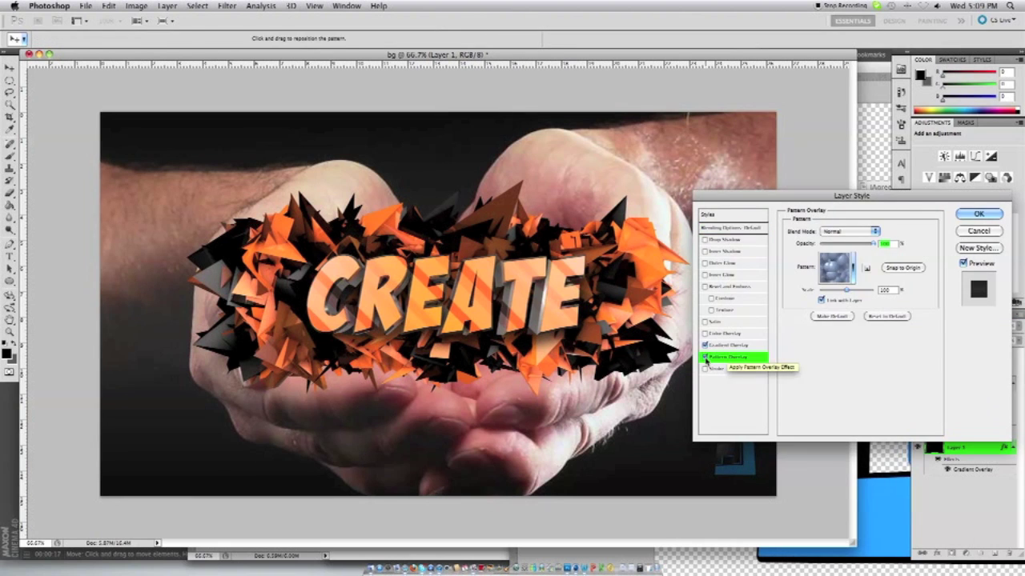
click(979, 211)
click(977, 554)
click(947, 362)
click(659, 253)
click(610, 301)
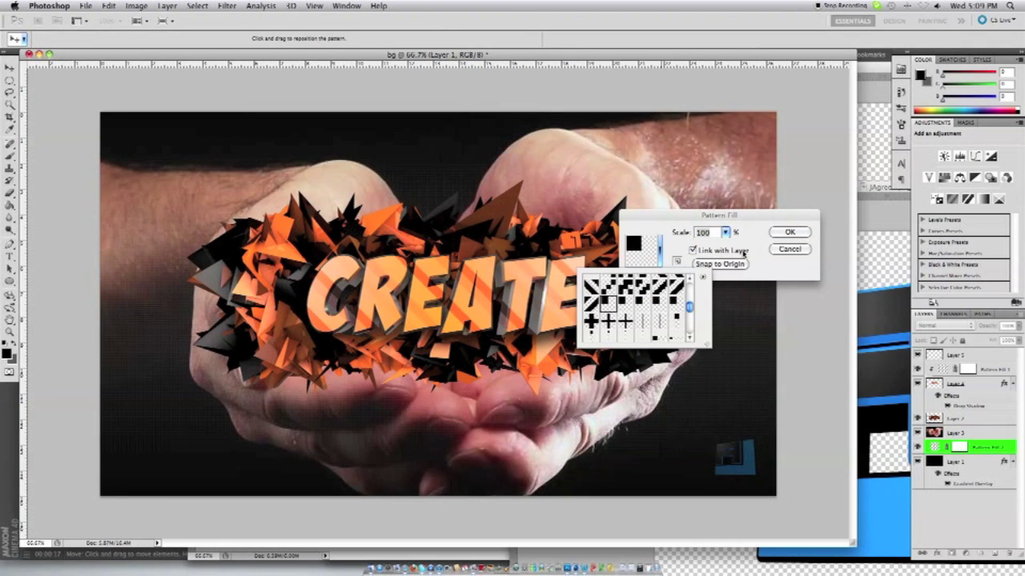
drag(724, 232, 753, 249)
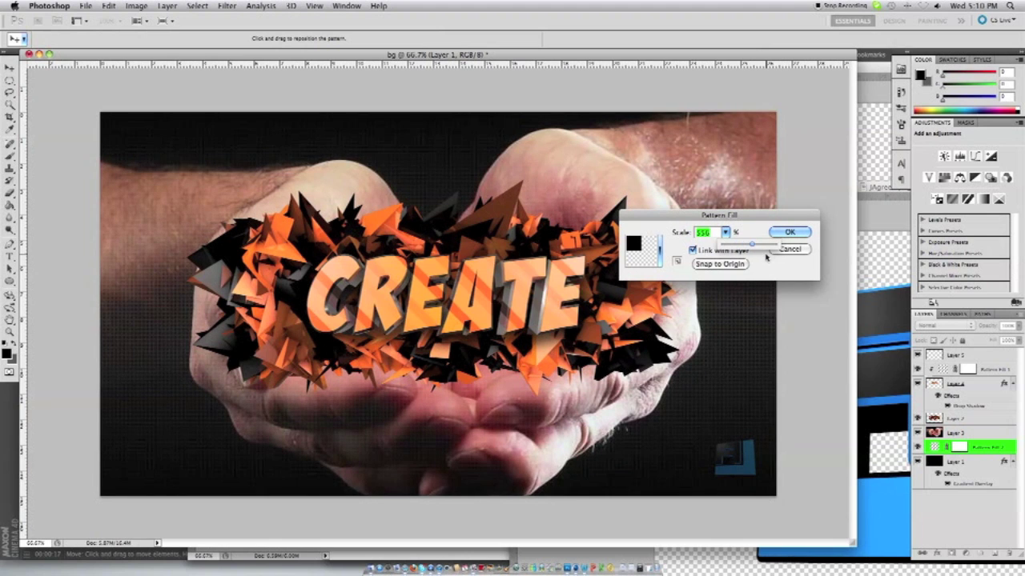
key(Return)
- Delete the hands photo layer, then select Pattern Fill 1 and reopen its stripe pattern settings
click(952, 432)
click(1004, 553)
click(592, 199)
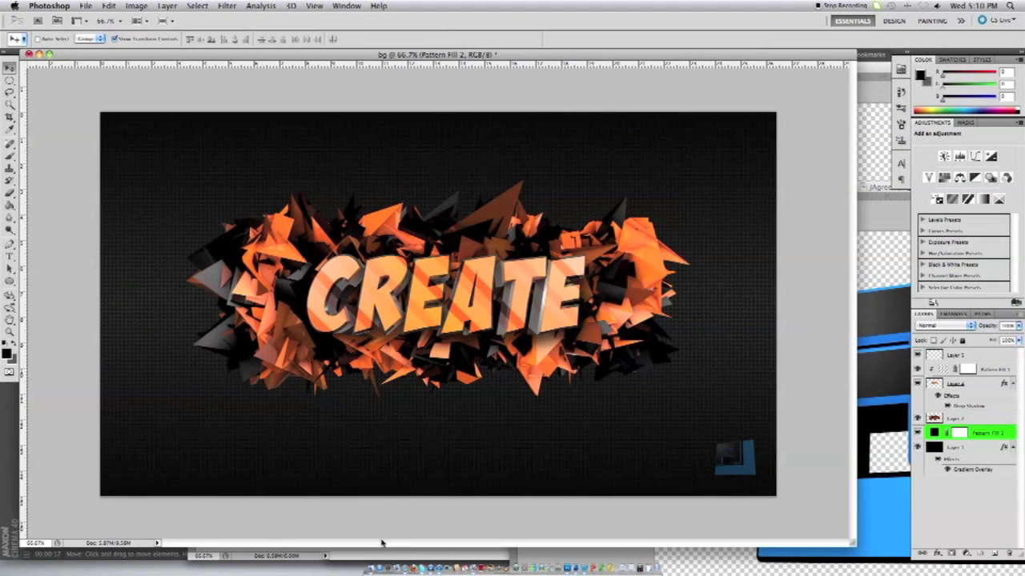
double_click(943, 369)
click(725, 232)
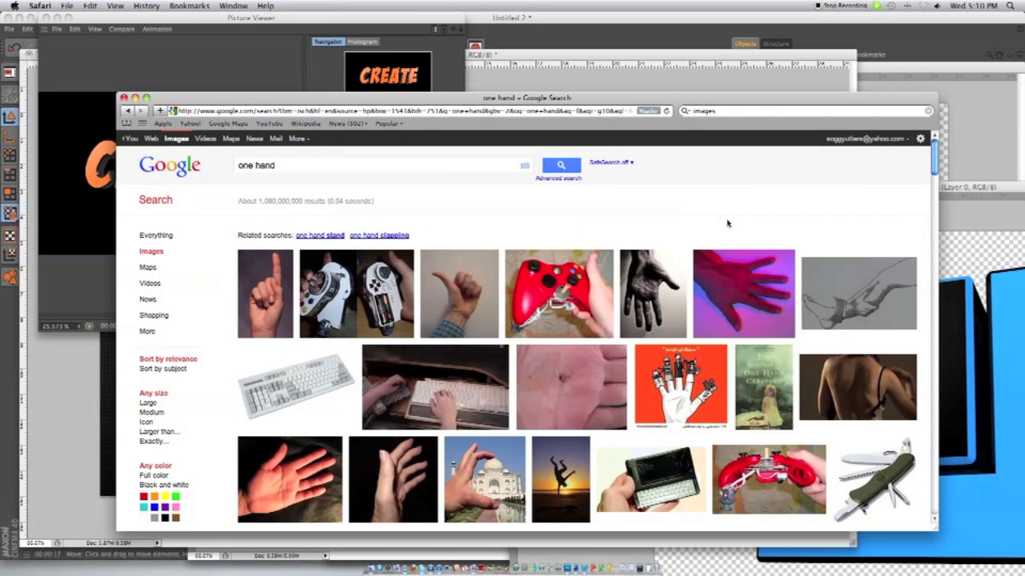
- Run an image search for "open hands" and browse the results
scroll(727, 223, down, 10)
scroll(727, 223, up, 10)
text(open hands)
key(Return)
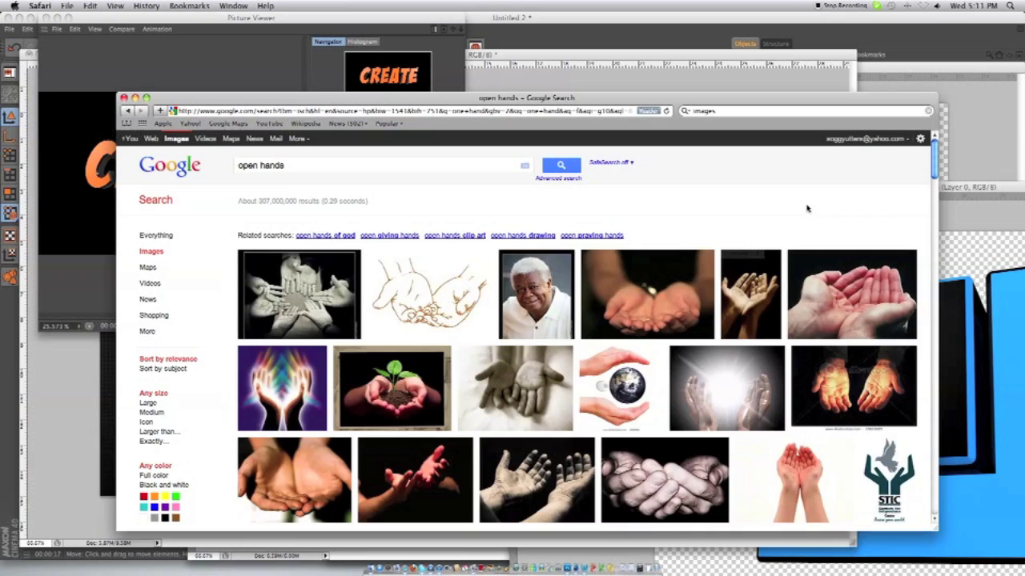
scroll(672, 249, down, 10)
scroll(673, 249, down, 5)
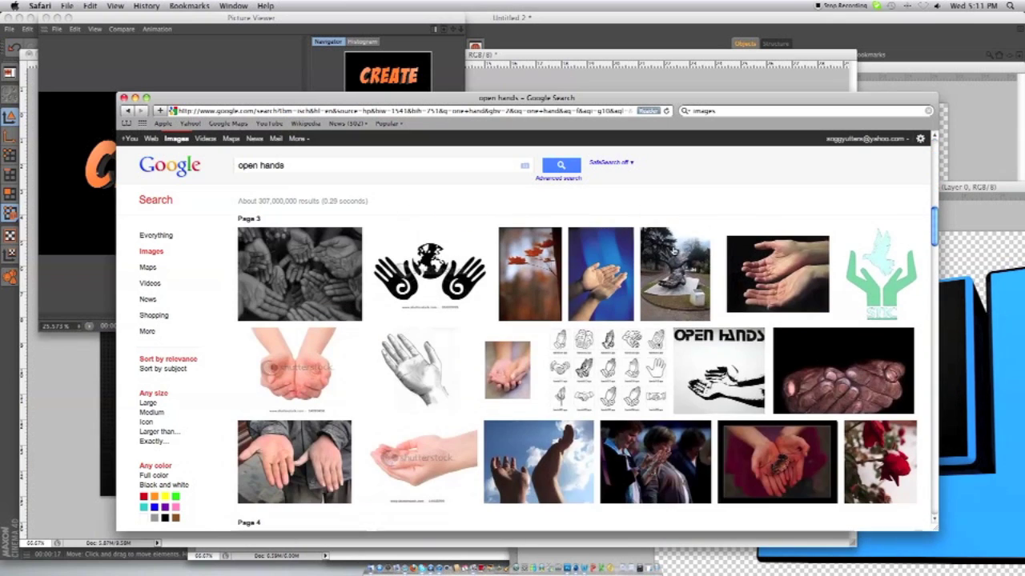
scroll(840, 370, down, 10)
scroll(840, 370, up, 10)
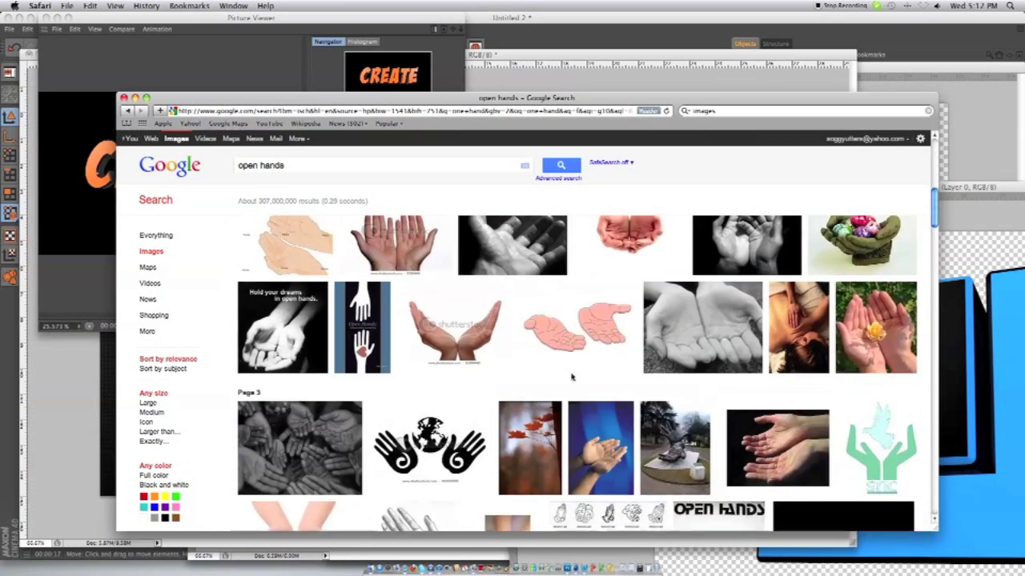
scroll(521, 388, up, 5)
- Open the grayscale open-hand result and visit its hosting page
click(519, 387)
right_click(451, 323)
key(Escape)
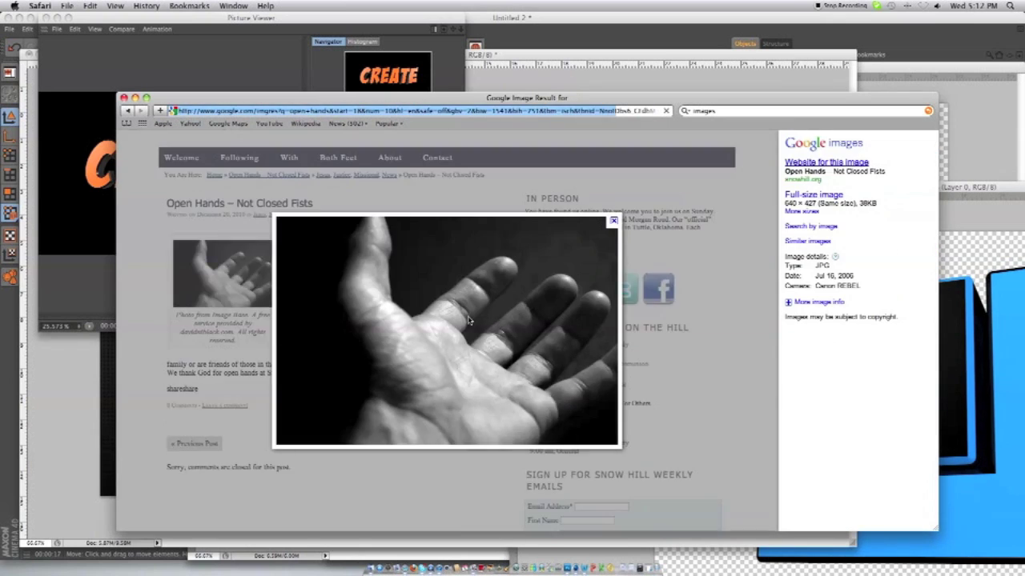
right_click(473, 321)
click(594, 315)
- Save the standalone hand photo to the computer as "gray hand"
right_click(331, 366)
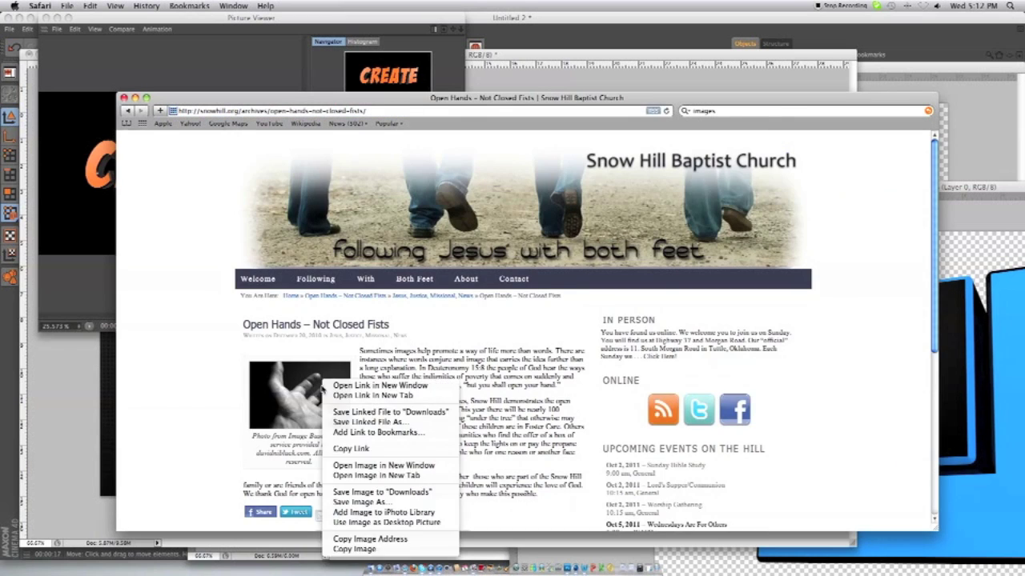
click(376, 467)
right_click(330, 220)
click(377, 252)
text(gra)
key(Return)
key(super+Tab)
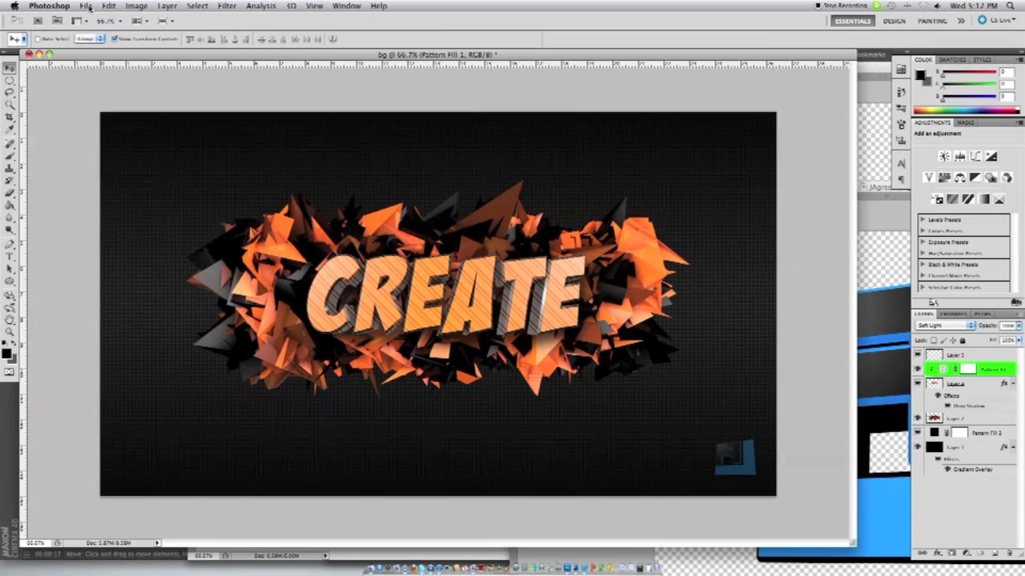
- Open gray hand.jpg from the desktop in Photoshop, accepting the colour profile warning
key(super+o)
click(269, 134)
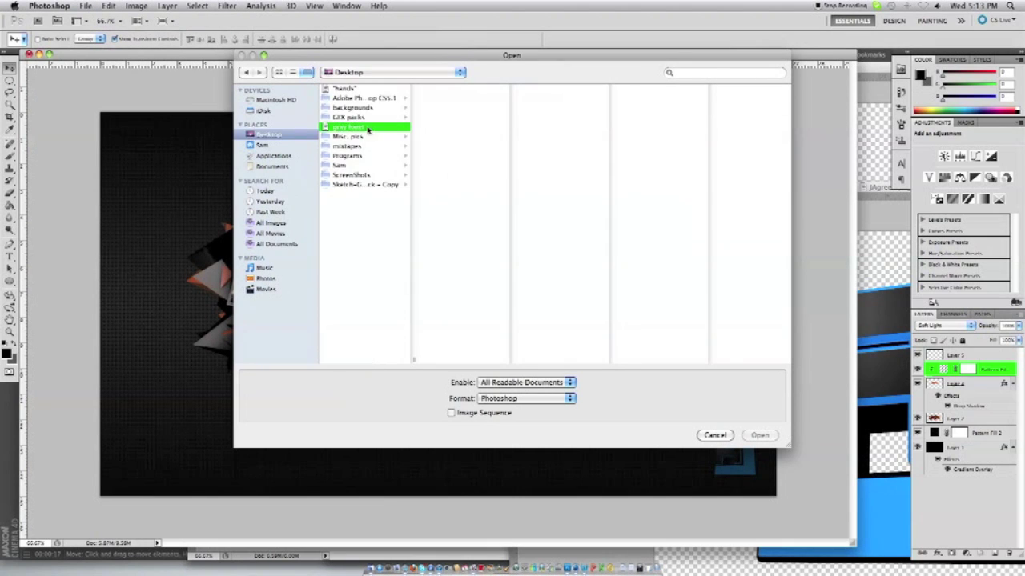
double_click(356, 126)
key(Return)
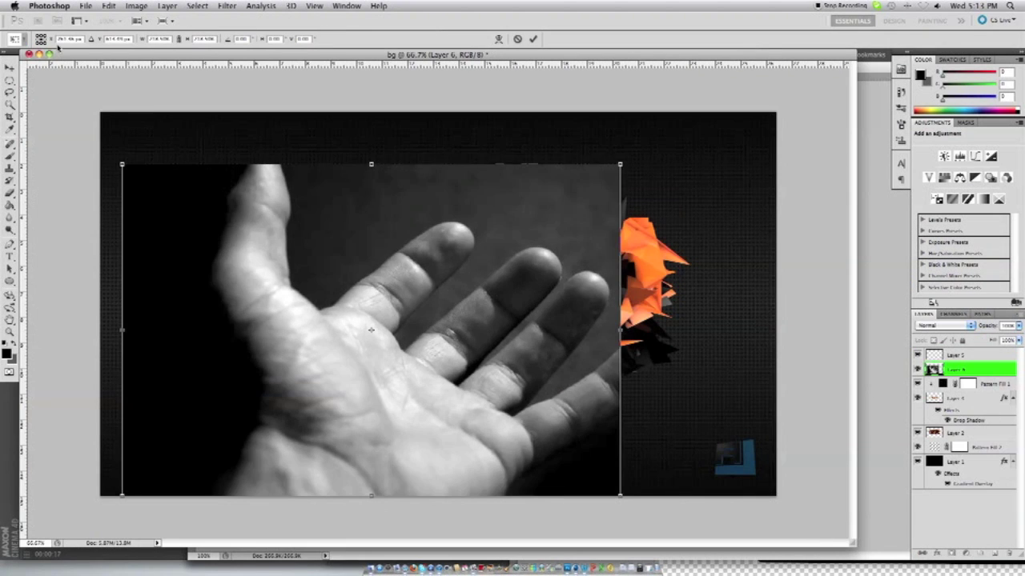
- Place the hand photo beneath the CREATE layers, shifted and tilted so fingers reach CREATE
key(super+bracketleft)
key(super+bracketleft)
key(super+bracketleft)
drag(414, 425, 463, 440)
drag(682, 523, 744, 388)
mouse_move(501, 430)
mouse_down()
mouse_move(500, 403)
mouse_move(540, 442)
mouse_move(273, 465)
mouse_up()
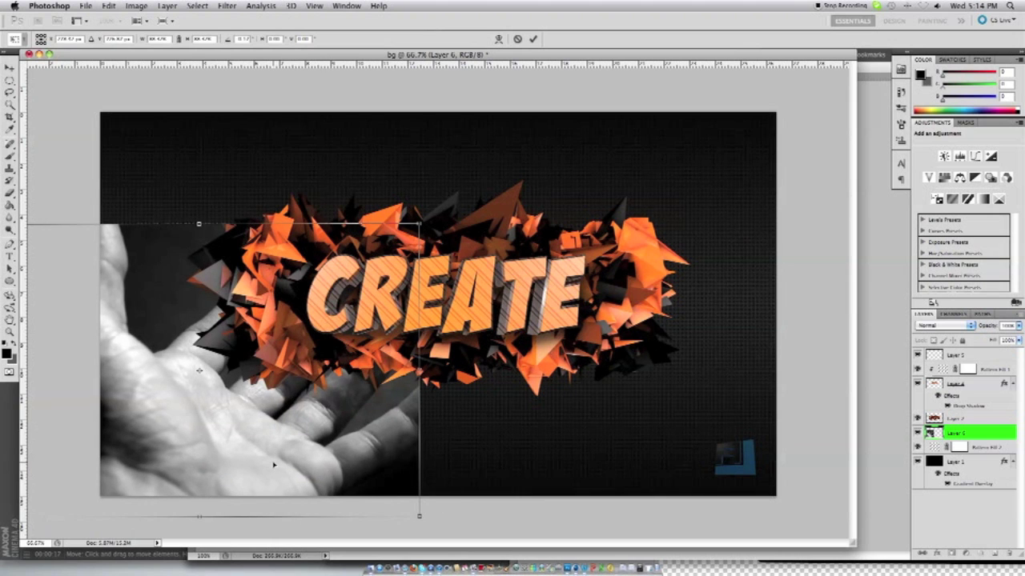
- Add a mirrored hand copy on the right and set both hand layers to Soft Light
key(Return)
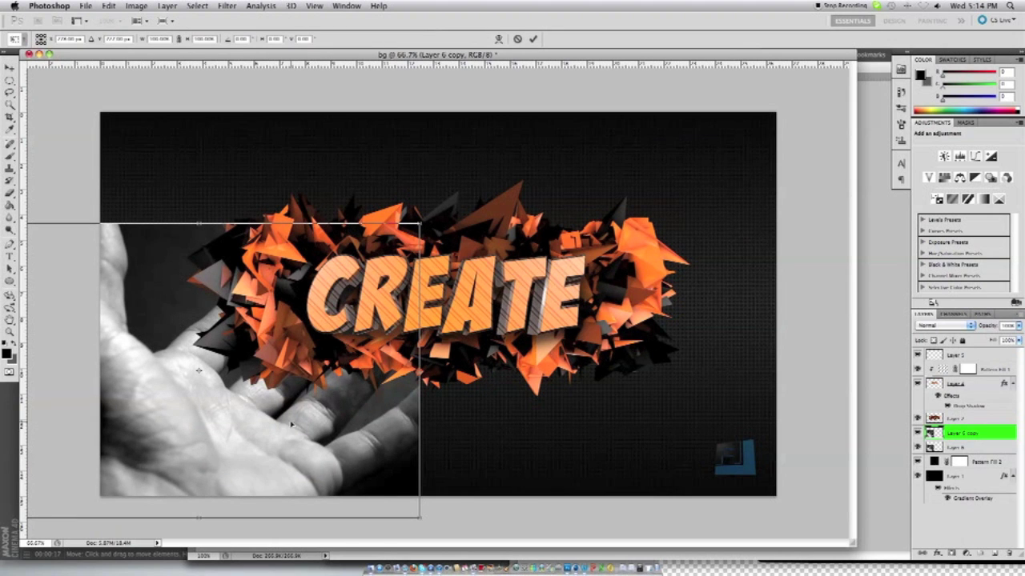
drag(226, 376, 596, 376)
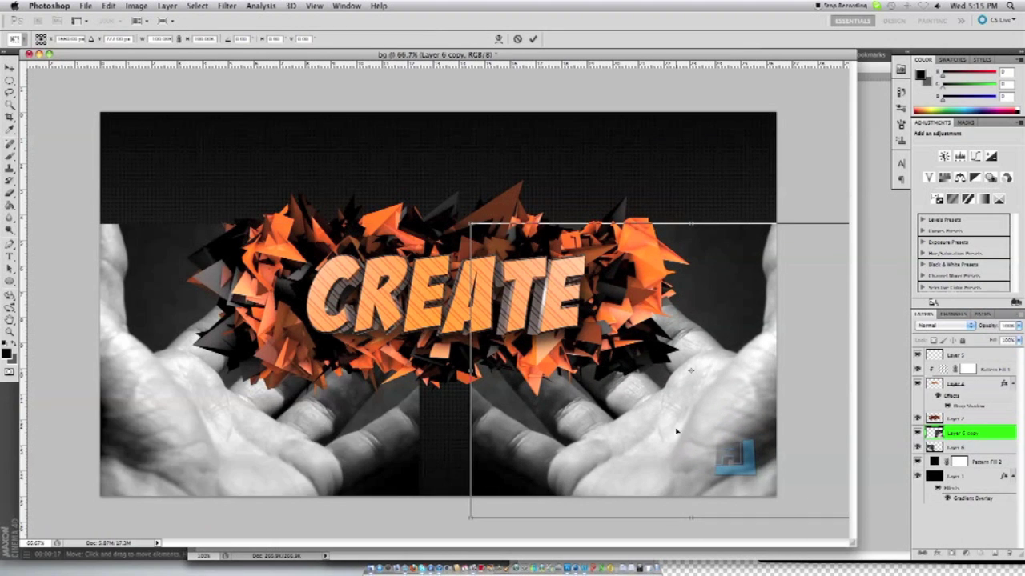
key(Return)
key(alt+shift+f)
key(alt+bracketleft)
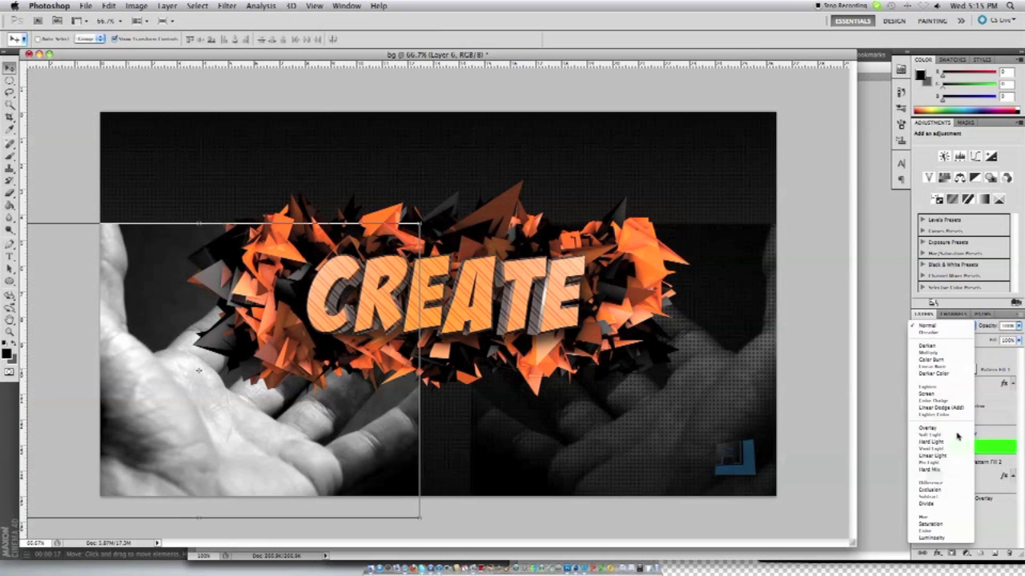
key(alt+shift+f)
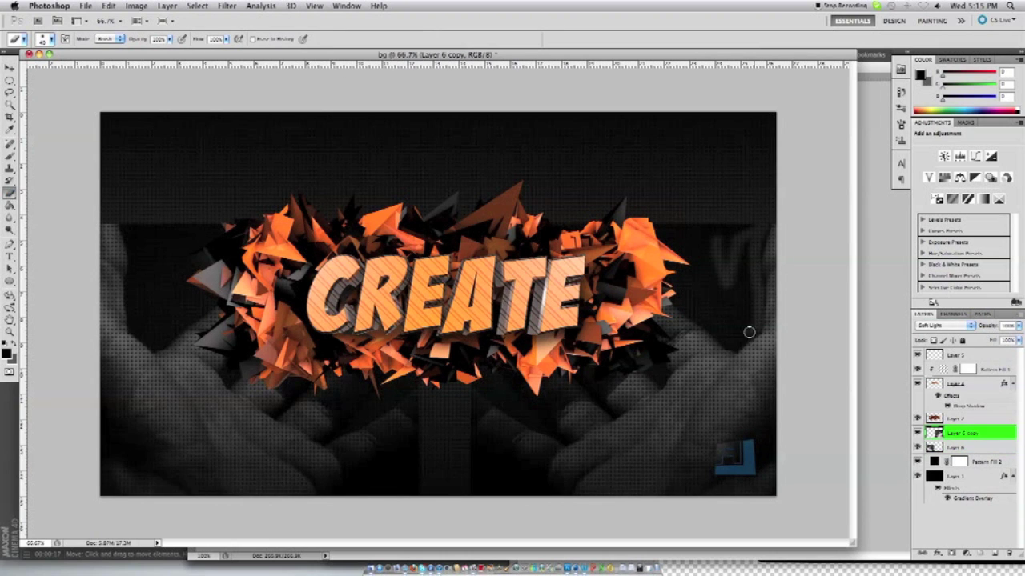
- Set up a soft Eraser around 102 px to fade the hand edges
click(45, 38)
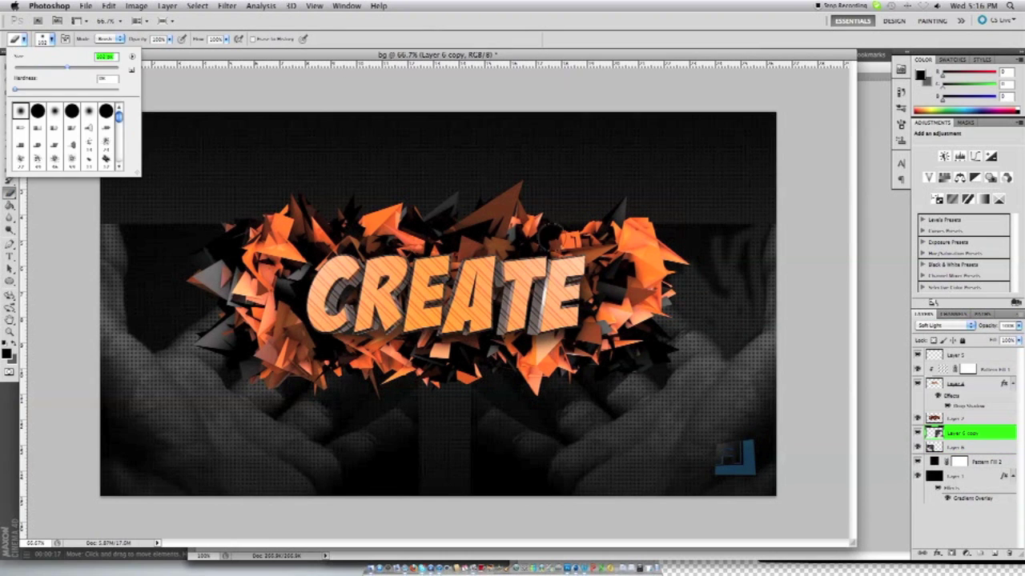
click(705, 260)
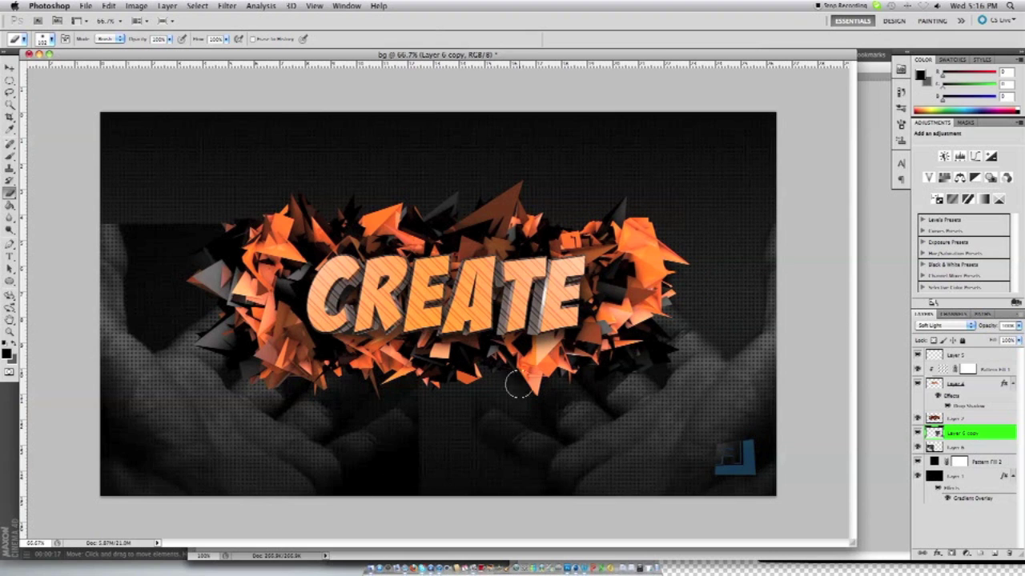
key(bracketleft)
key(bracketleft)
key(bracketleft)
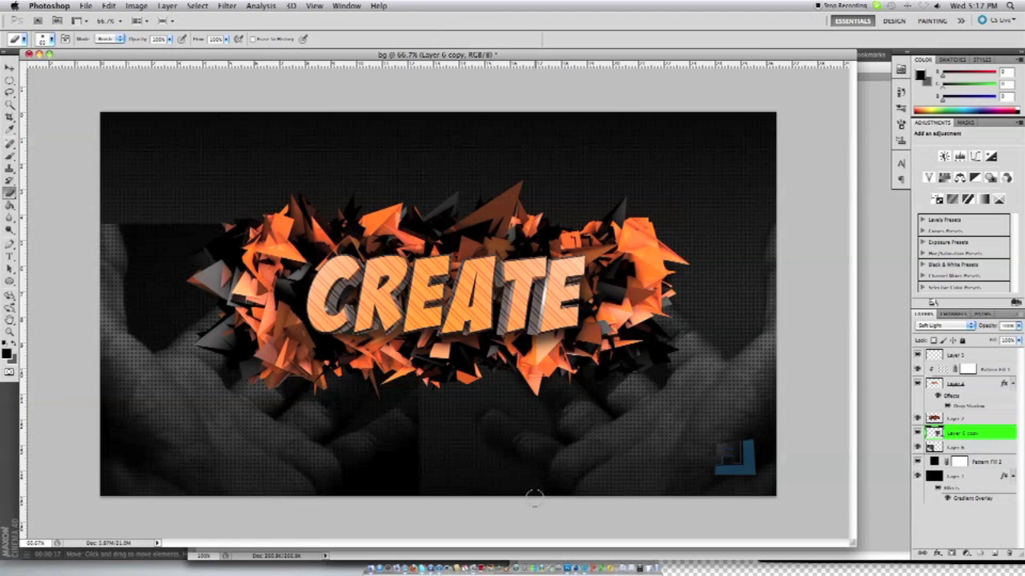
- Duplicate the right hand layer again and move the new copy to the left
right_click(969, 454)
click(897, 352)
key(Return)
key(ctrl+t)
mouse_move(629, 406)
mouse_down()
mouse_move(276, 430)
mouse_move(196, 362)
mouse_up()
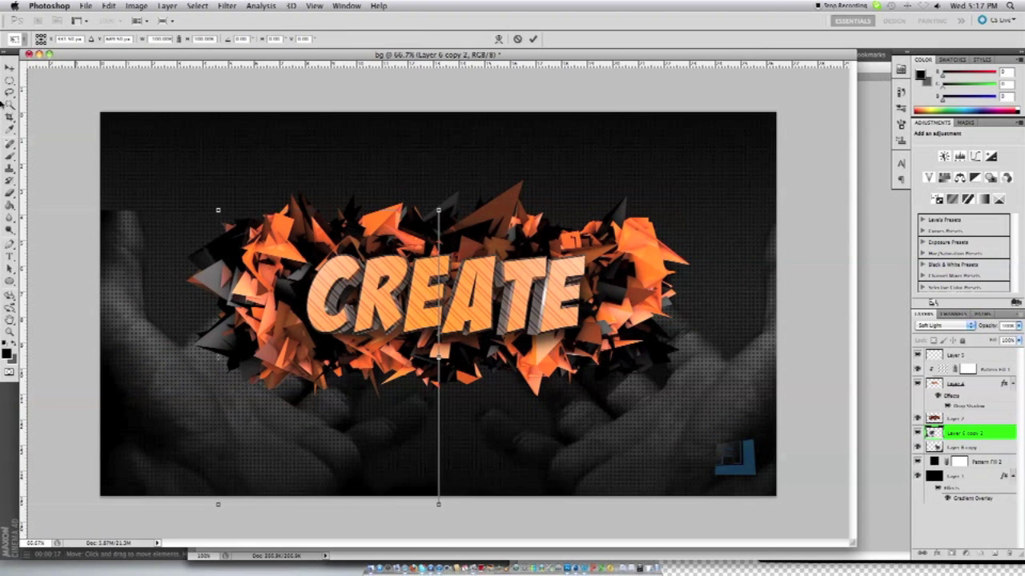
click(86, 6)
- Save the artwork as create bg.png and quit Photoshop
click(104, 176)
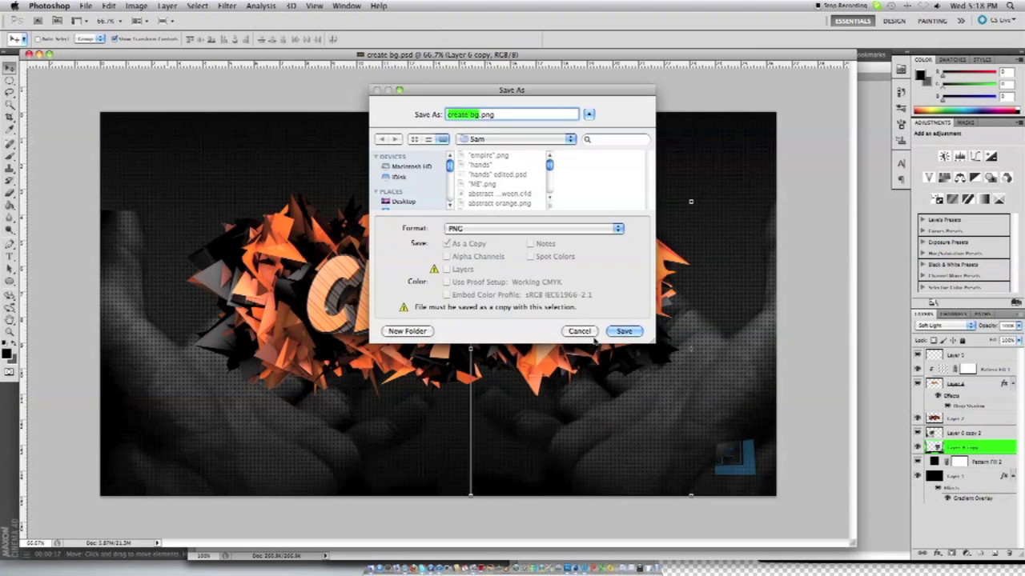
key(Return)
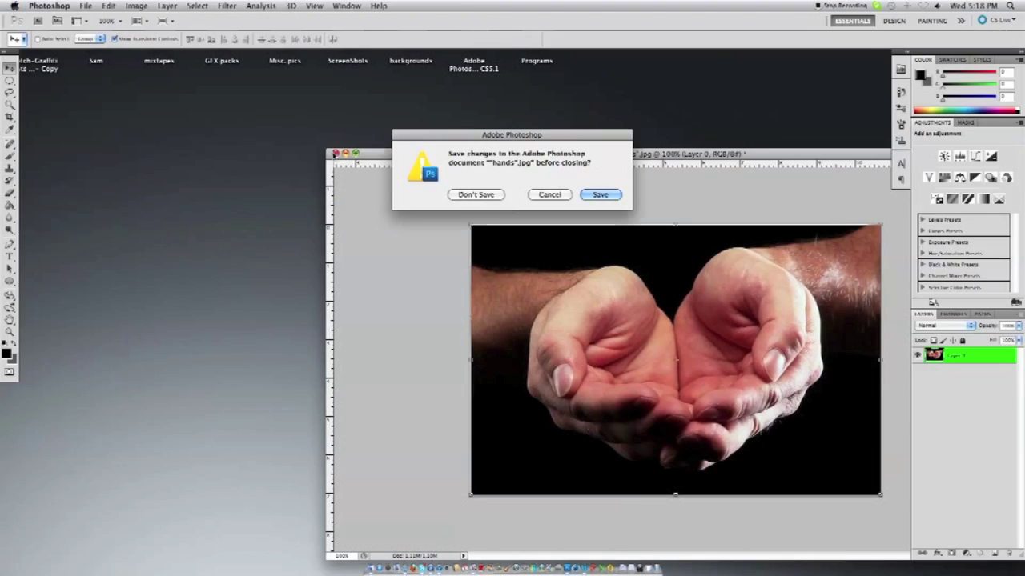
click(475, 195)
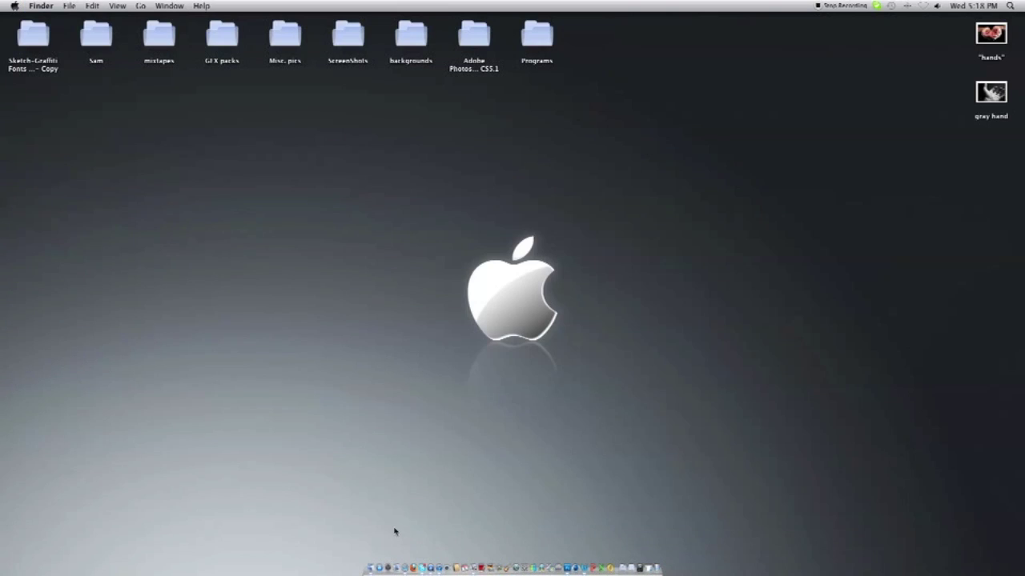
- Open create bg.png from the Sam folder in Preview to check it, then close it
double_click(96, 36)
click(601, 343)
double_click(600, 343)
click(75, 6)
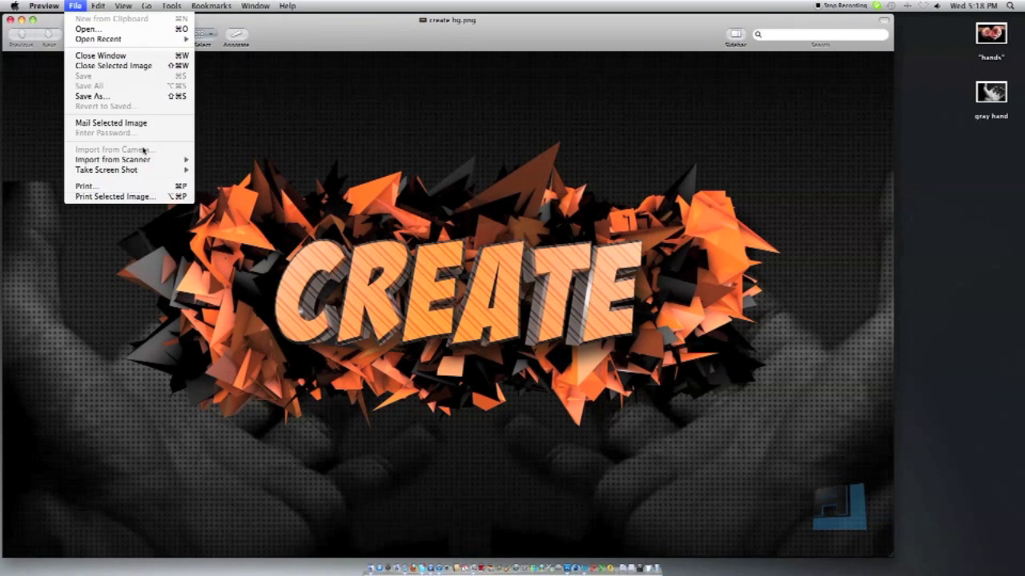
key(super+w)
- Set create bg.png as the desktop picture and close the Finder window
right_click(608, 341)
click(418, 201)
click(347, 177)
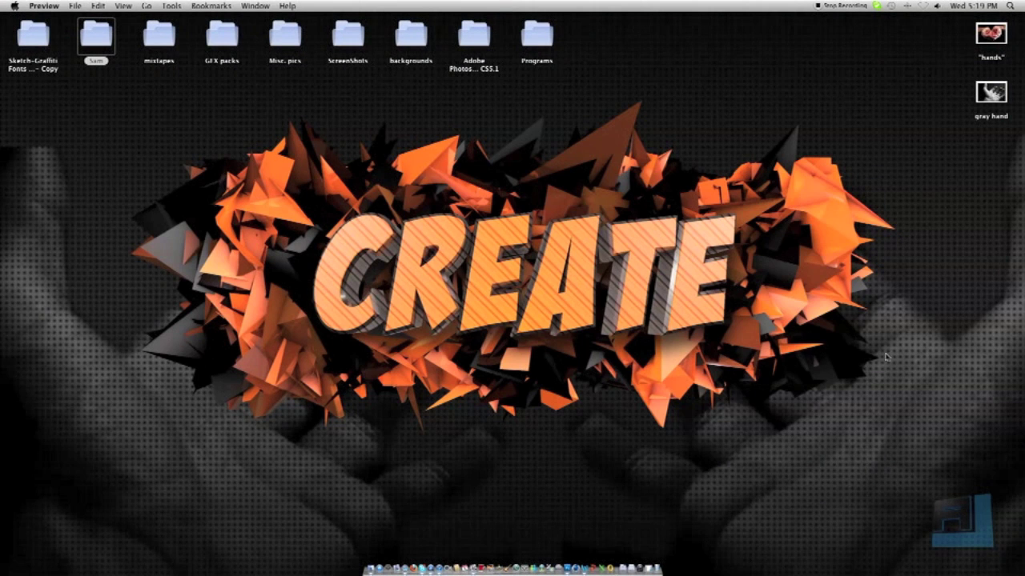